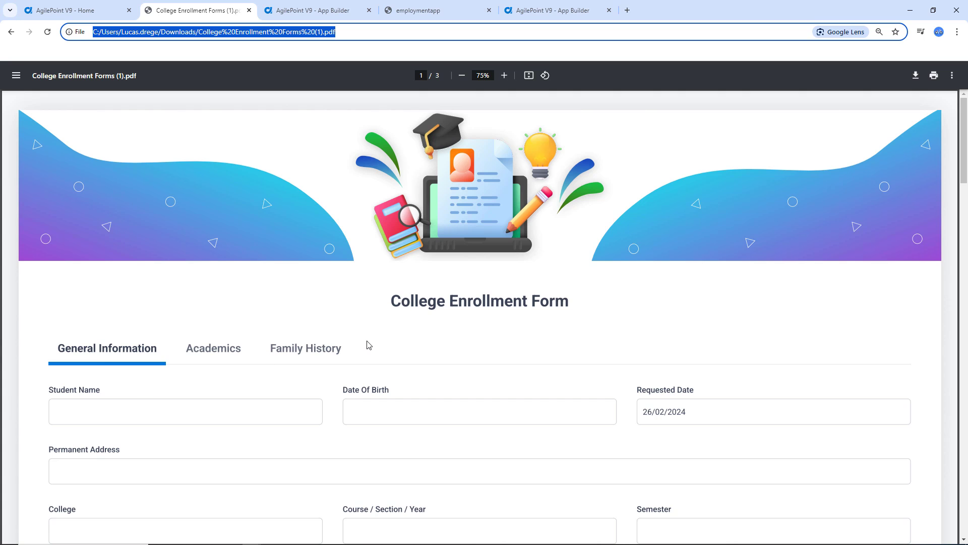
Examine the General Information, Academics and Family History pages of the College Enrollment Form PDF
{"action": "scroll", "coordinate": [368, 346], "scroll_direction": "down", "scroll_amount": 5}
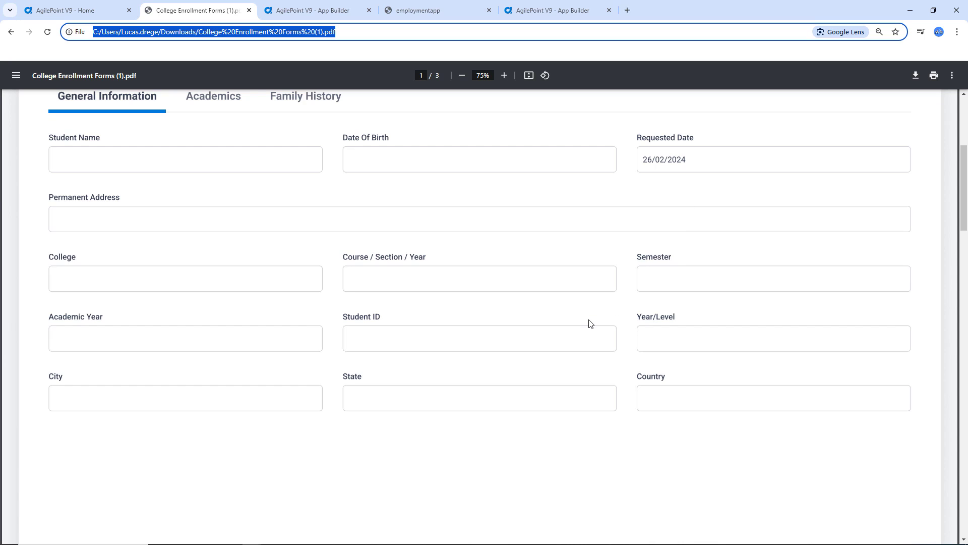
{"action": "scroll", "coordinate": [494, 279], "scroll_direction": "down", "scroll_amount": 2}
{"action": "scroll", "coordinate": [490, 278], "scroll_direction": "down", "scroll_amount": 10}
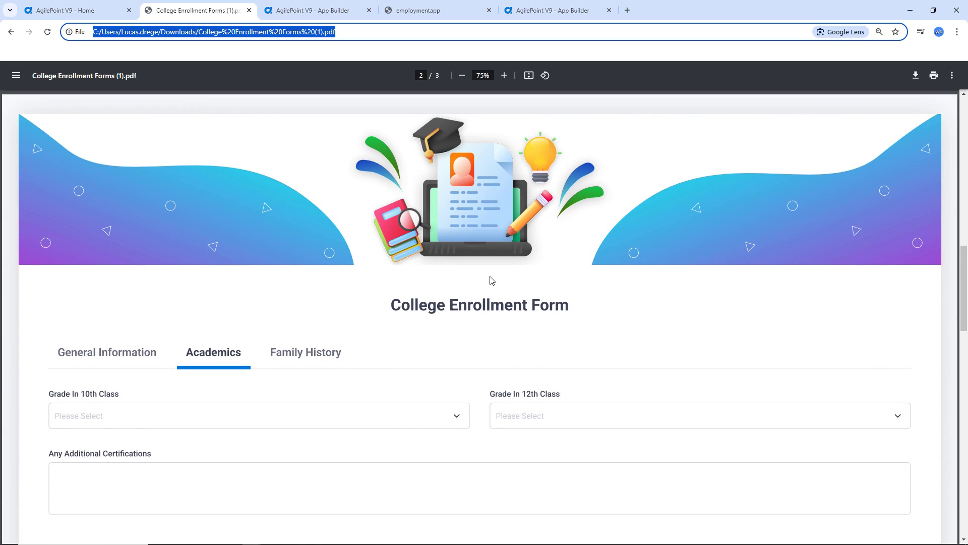
{"action": "scroll", "coordinate": [410, 403], "scroll_direction": "down", "scroll_amount": 13}
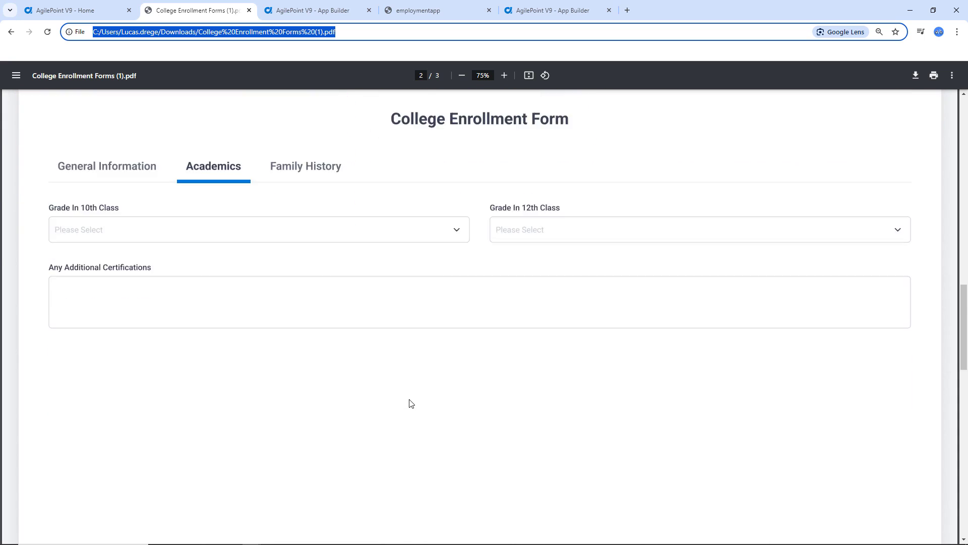
{"action": "scroll", "coordinate": [409, 404], "scroll_direction": "down", "scroll_amount": 5}
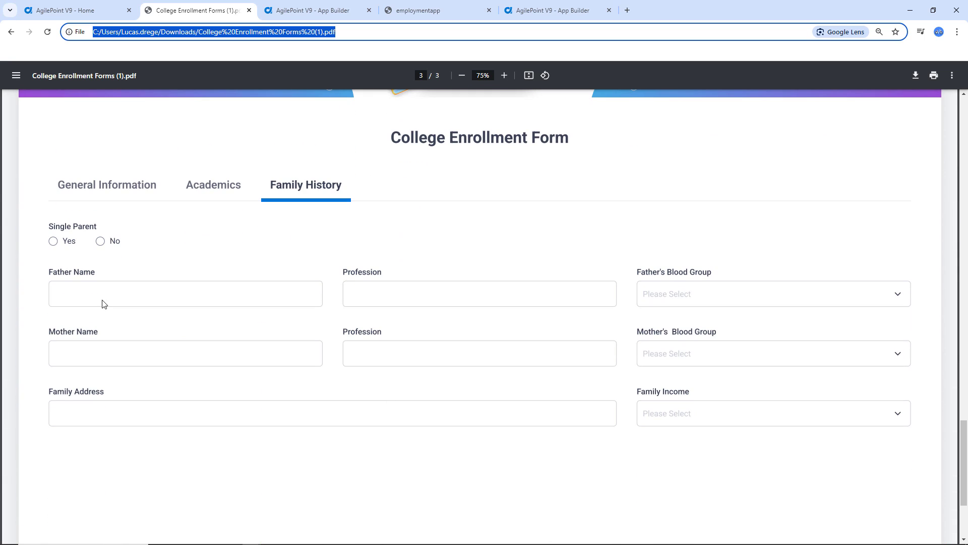
{"action": "scroll", "coordinate": [284, 374], "scroll_direction": "down", "scroll_amount": 3}
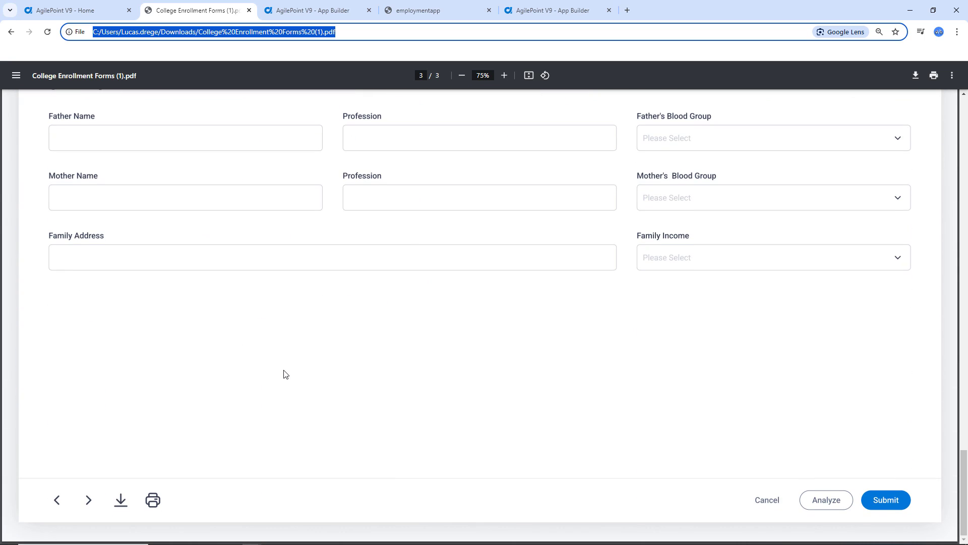
{"action": "scroll", "coordinate": [284, 373], "scroll_direction": "up", "scroll_amount": 4}
{"action": "scroll", "coordinate": [284, 374], "scroll_direction": "up", "scroll_amount": 20}
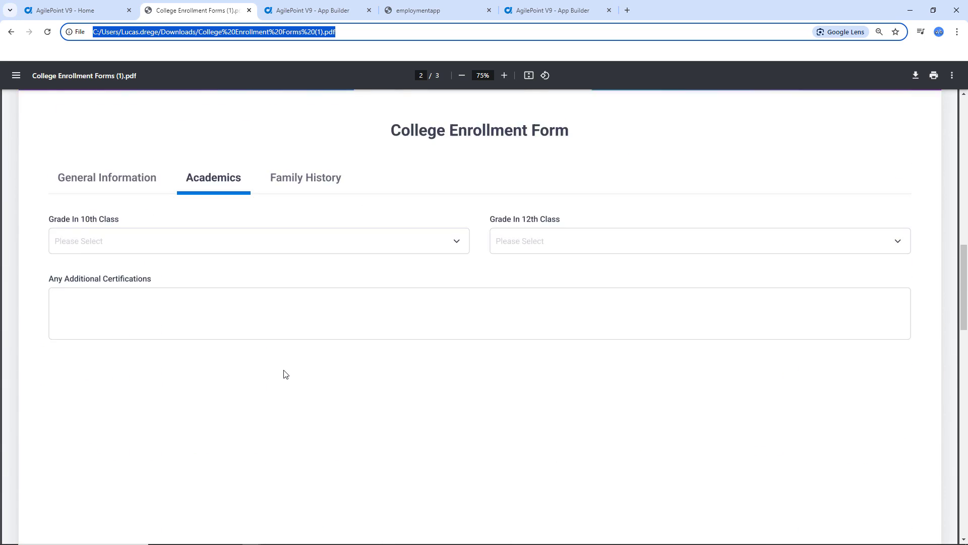
{"action": "scroll", "coordinate": [291, 364], "scroll_direction": "up", "scroll_amount": 2}
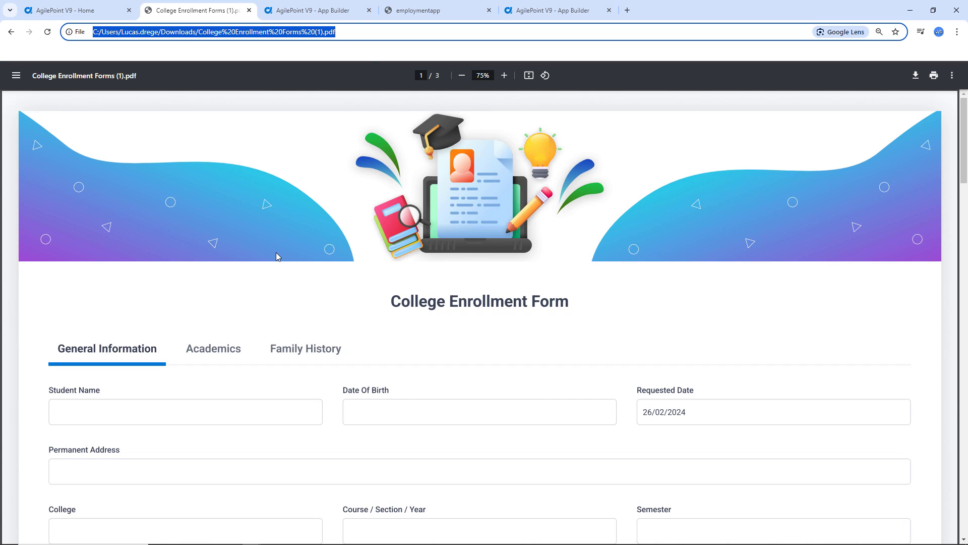
Switch to AgilePoint App Builder and start a new form-based app
{"action": "left_click", "coordinate": [323, 11]}
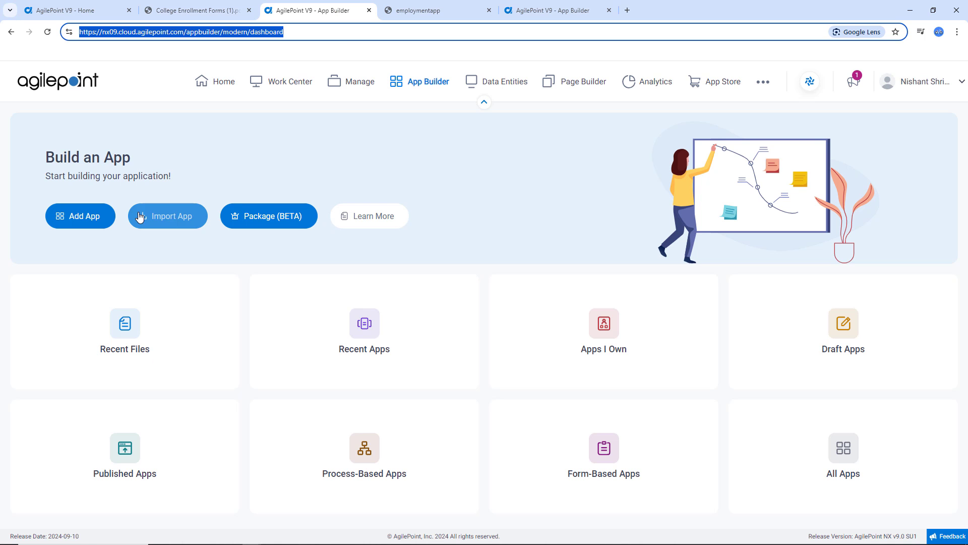
{"action": "left_click", "coordinate": [92, 217]}
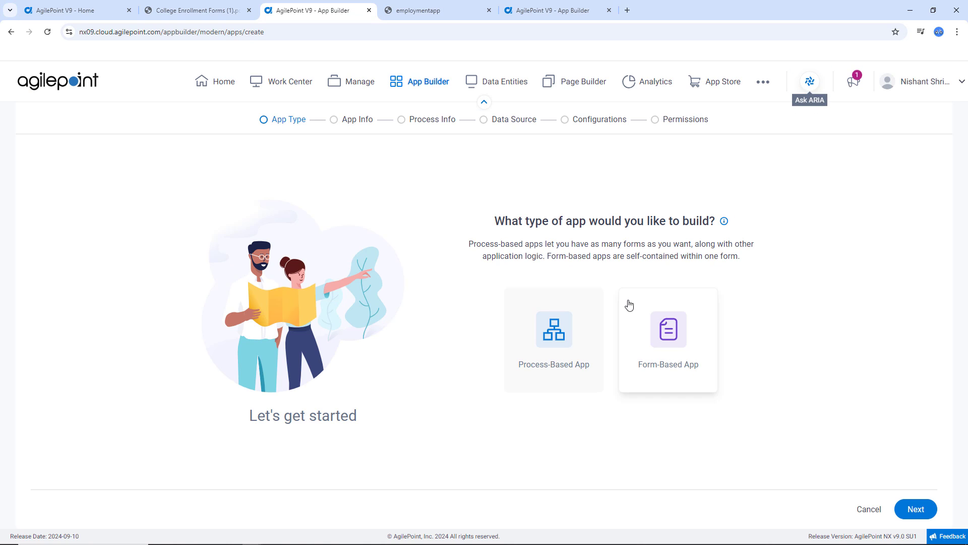
{"action": "left_click", "coordinate": [673, 369]}
{"action": "left_click", "coordinate": [923, 509]}
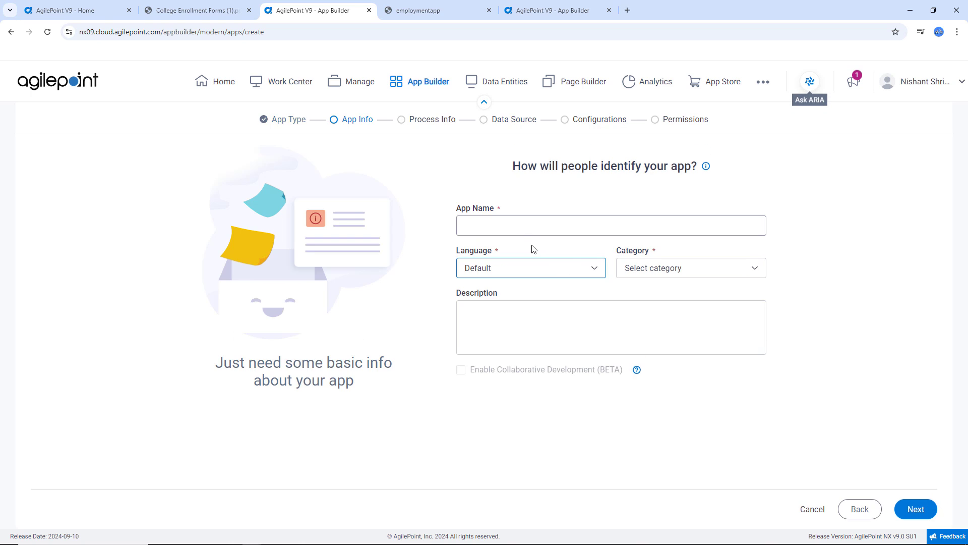
Name the app "GenAI PDF for Beta", assign it to the Accounting And Finance category and continue the setup
{"action": "left_click", "coordinate": [520, 226]}
{"action": "type", "text": "G"}
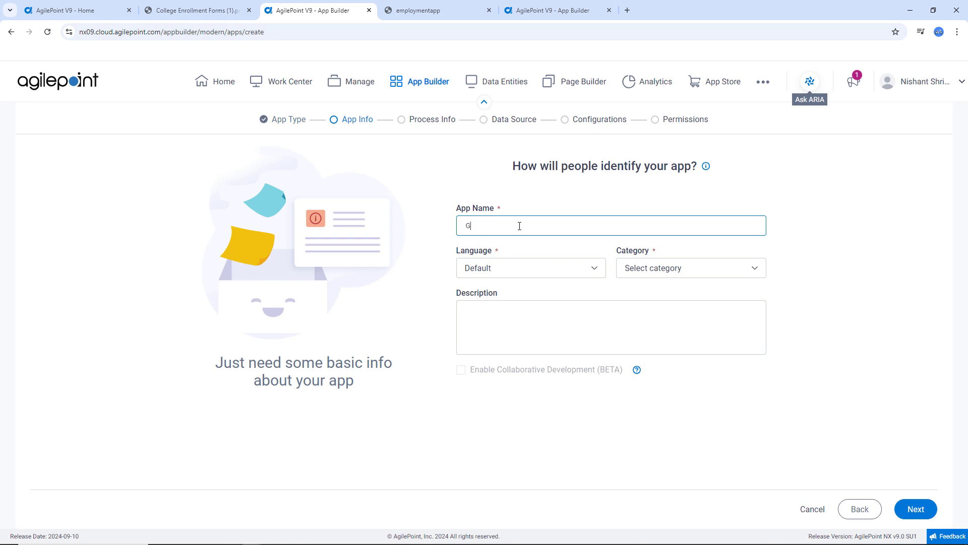
{"action": "type", "text": "enAI"}
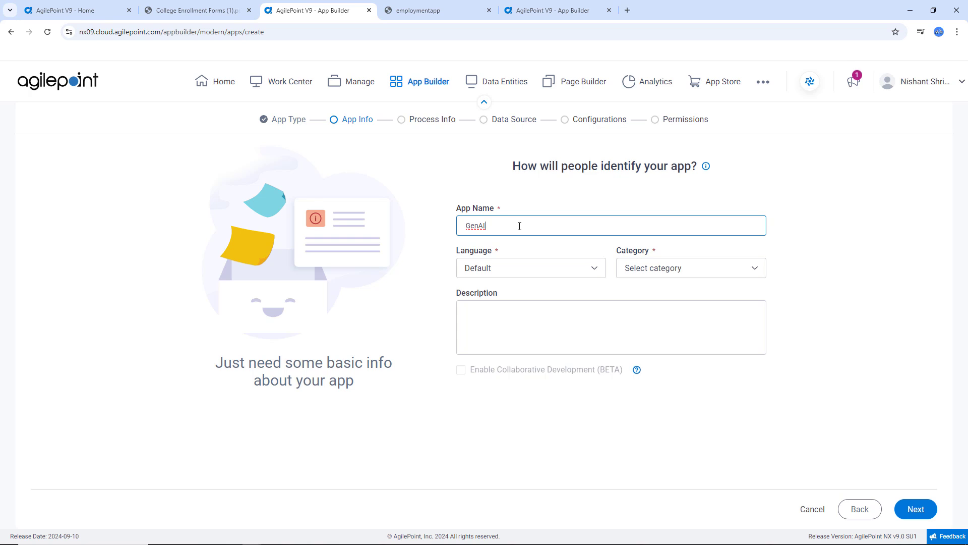
{"action": "type", "text": " PDF for Beta"}
{"action": "left_click", "coordinate": [675, 270]}
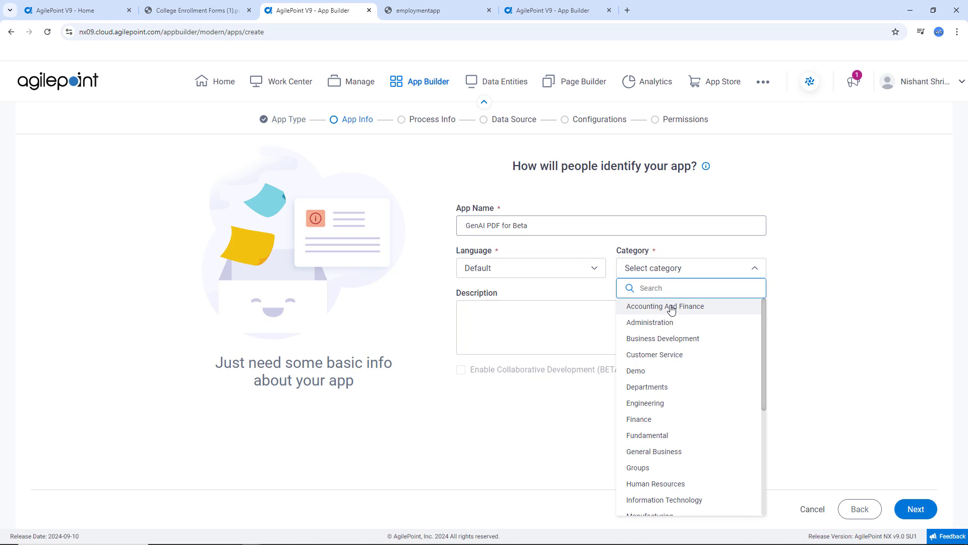
{"action": "left_click", "coordinate": [671, 306]}
{"action": "left_click", "coordinate": [919, 507]}
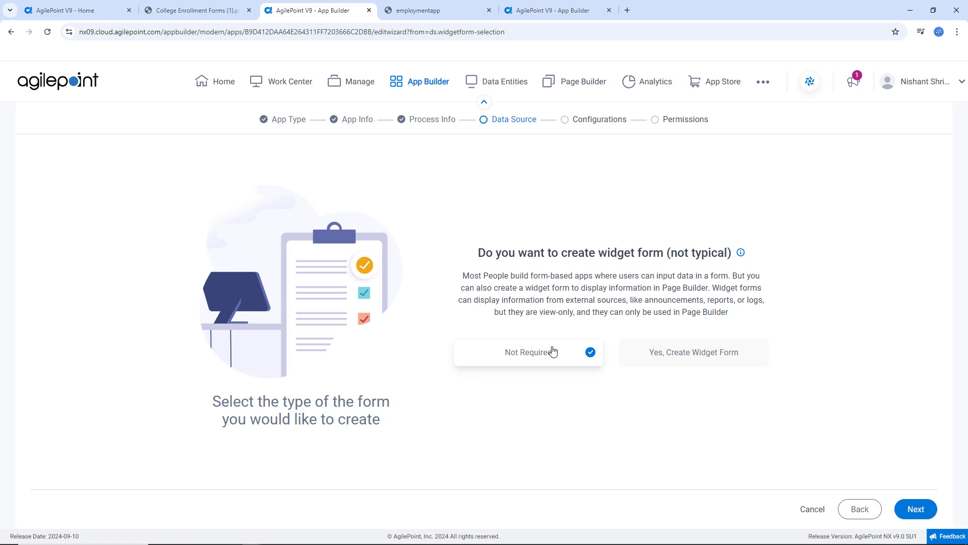
Skip the widget form and have AI create the form from a PDF, uploading the college enrollment file as its template
{"action": "left_click", "coordinate": [917, 509]}
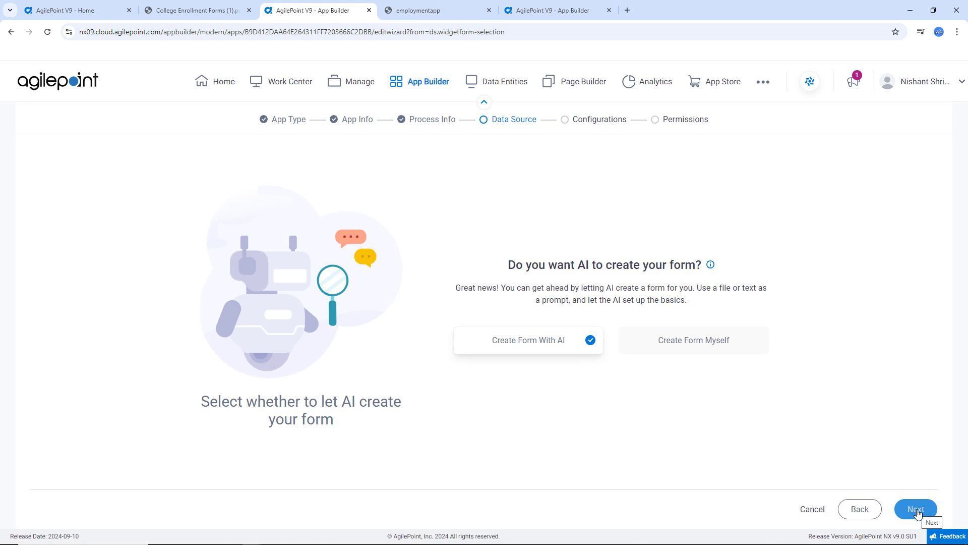
{"action": "left_click", "coordinate": [917, 510]}
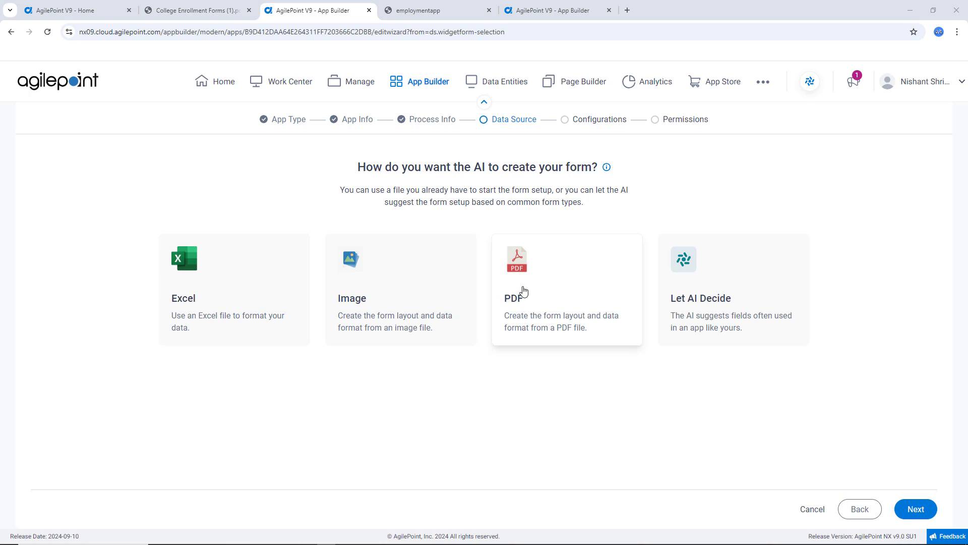
{"action": "left_click", "coordinate": [536, 298]}
{"action": "left_click", "coordinate": [923, 509]}
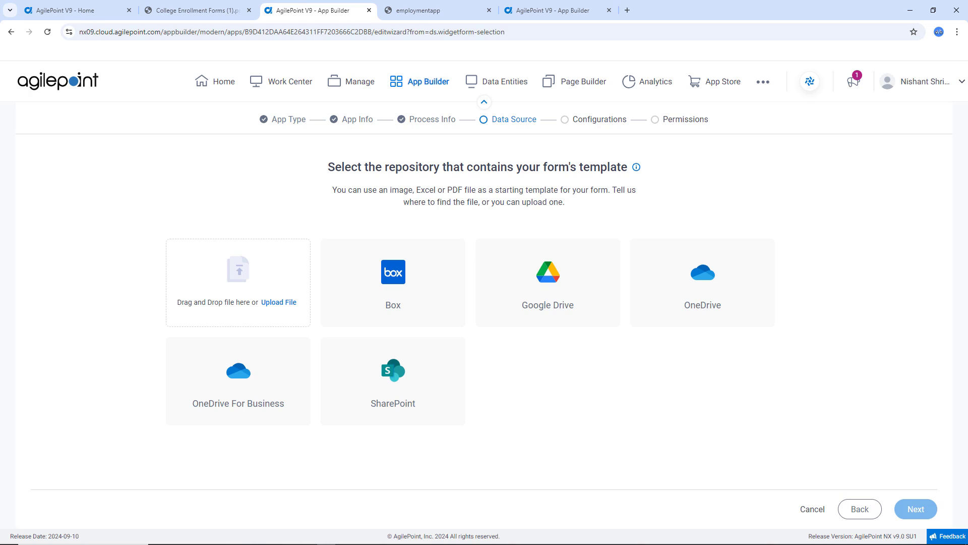
{"action": "left_click", "coordinate": [327, 544]}
{"action": "left_click_drag", "start_coordinate": [444, 91], "coordinate": [230, 302]}
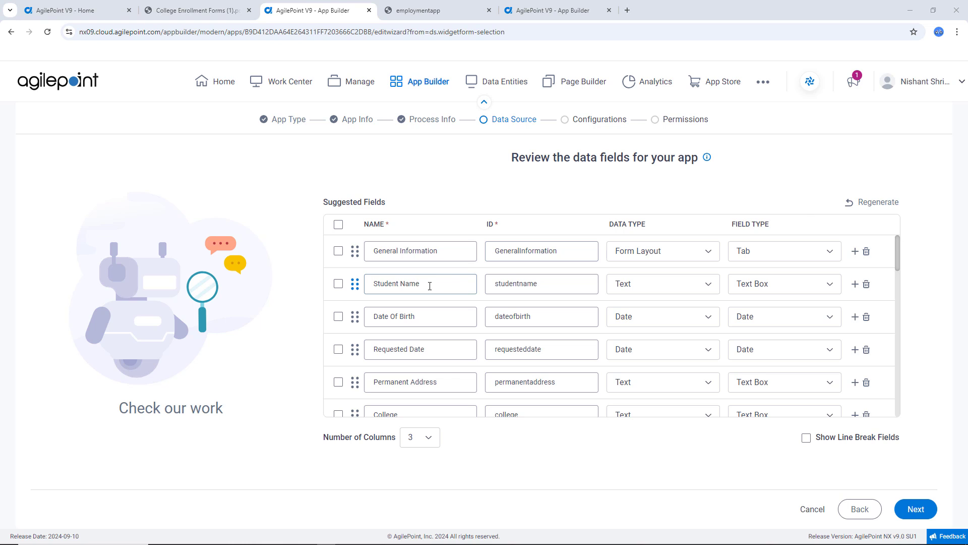
Move the Student ID field to directly below the General Information tab, above Student Name
{"action": "scroll", "coordinate": [429, 349], "scroll_direction": "down", "scroll_amount": 4}
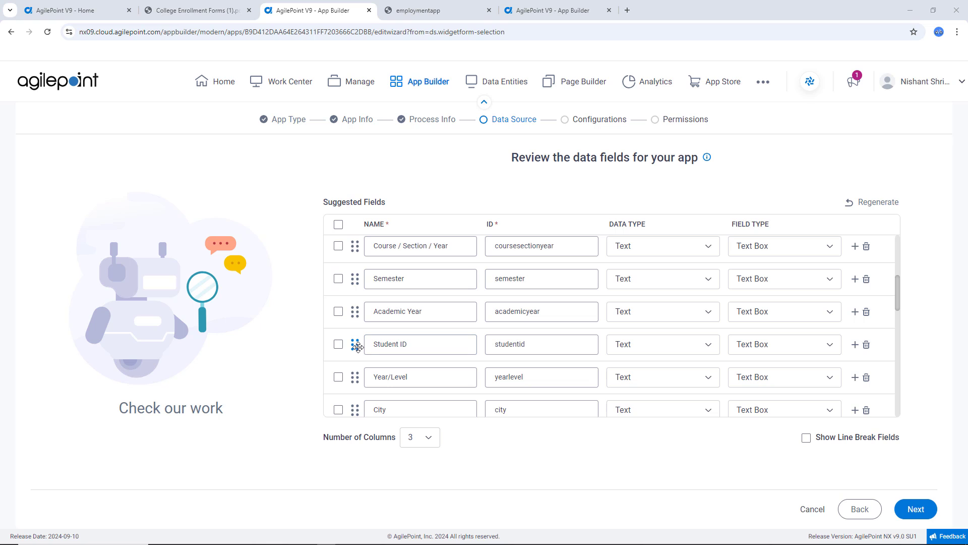
{"action": "left_click_drag", "start_coordinate": [358, 344], "coordinate": [362, 275]}
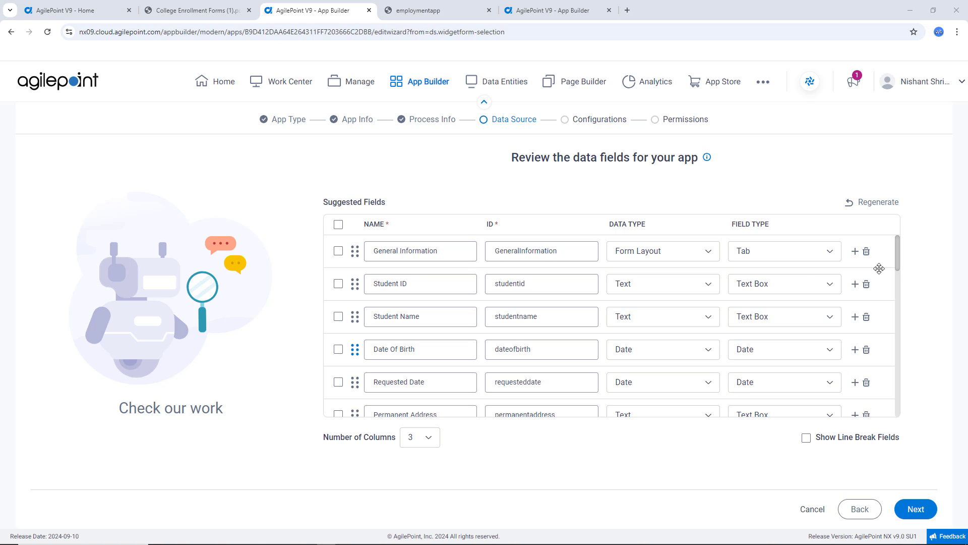
Add a field named Email below Student Name and set its data type to Email
{"action": "left_click", "coordinate": [855, 317]}
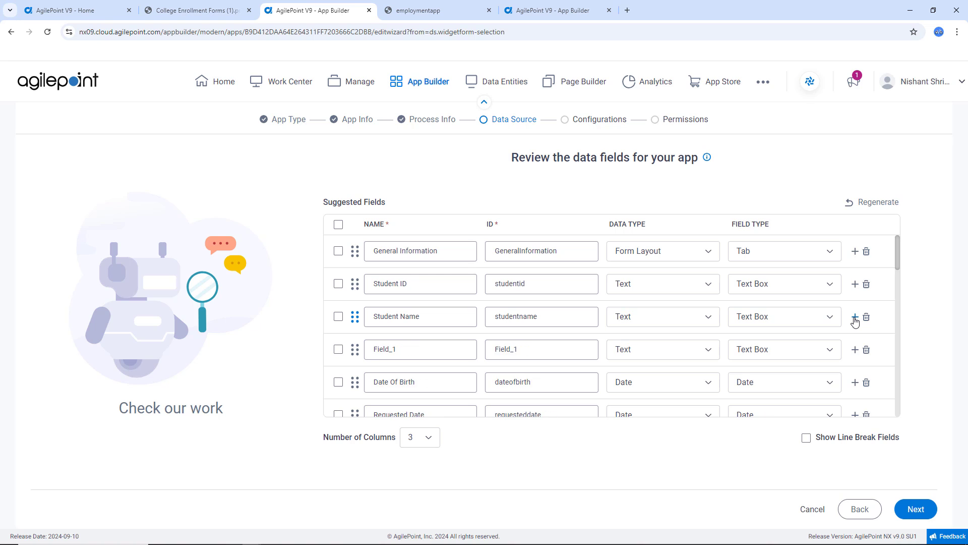
{"action": "left_click_drag", "start_coordinate": [428, 356], "coordinate": [324, 334]}
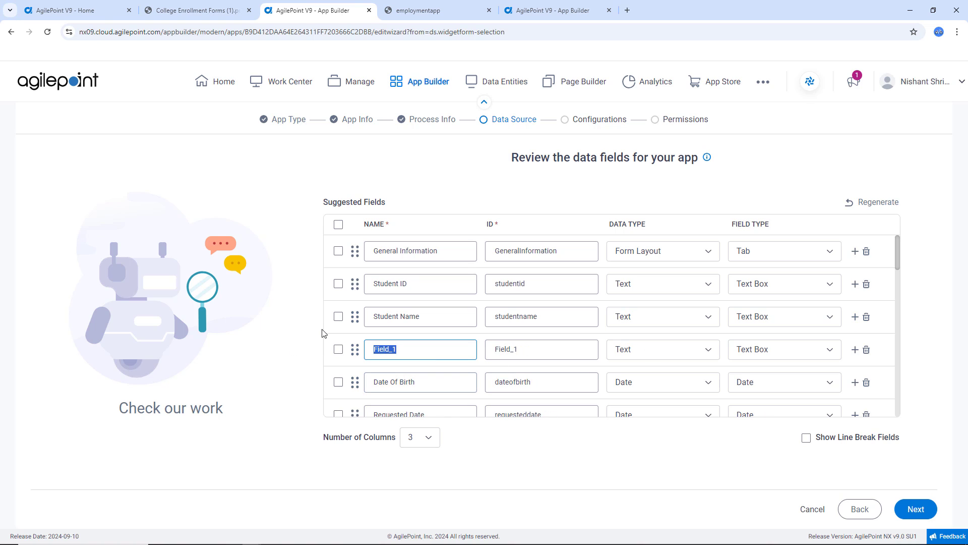
{"action": "type", "text": "Email"}
{"action": "left_click", "coordinate": [669, 354]}
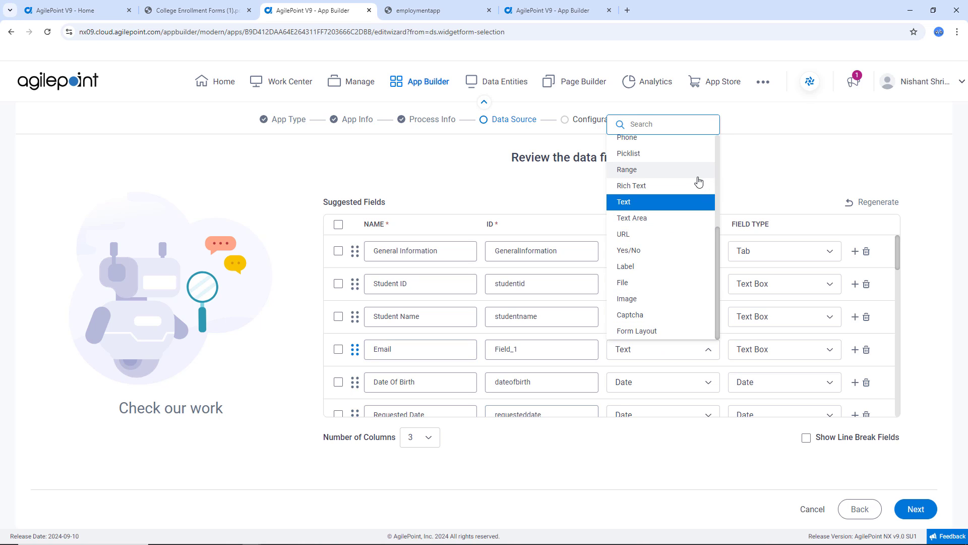
{"action": "type", "text": "email"}
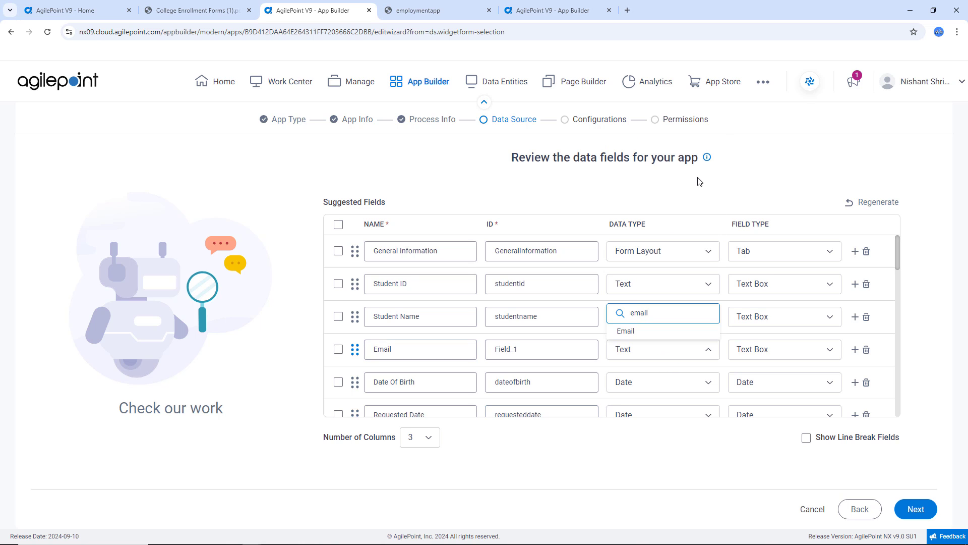
{"action": "left_click", "coordinate": [637, 334]}
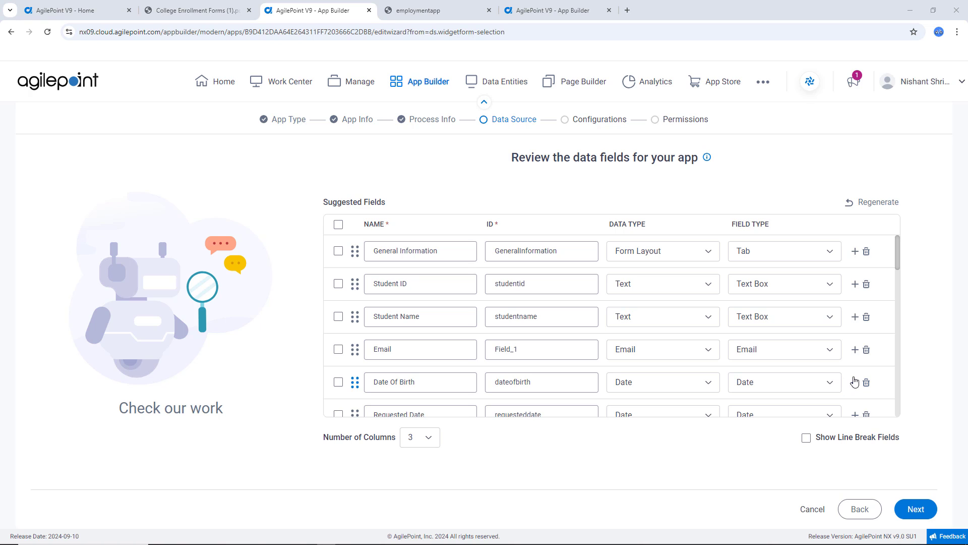
Add a field named Phone below Email and set its data type to Phone
{"action": "left_click", "coordinate": [855, 349]}
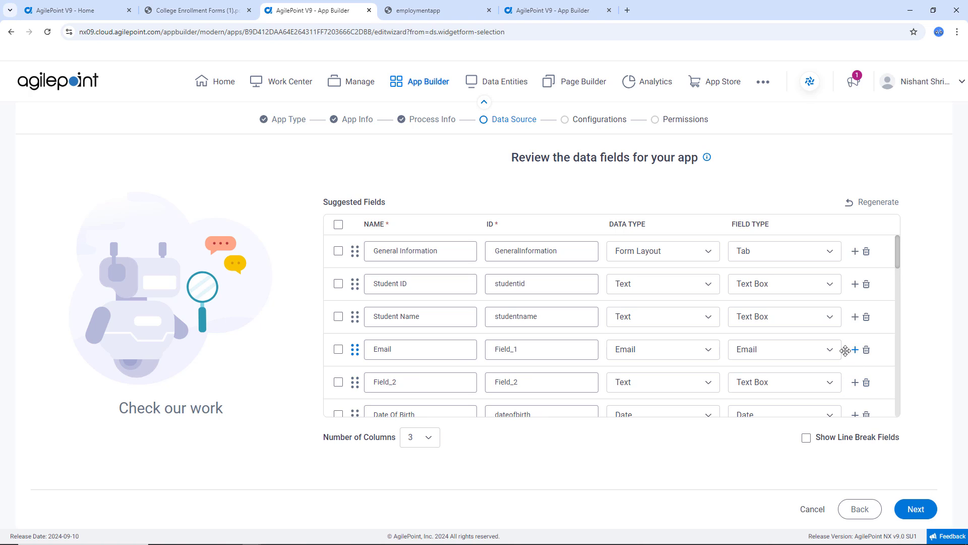
{"action": "double_click", "coordinate": [418, 383]}
{"action": "type", "text": "Phone"}
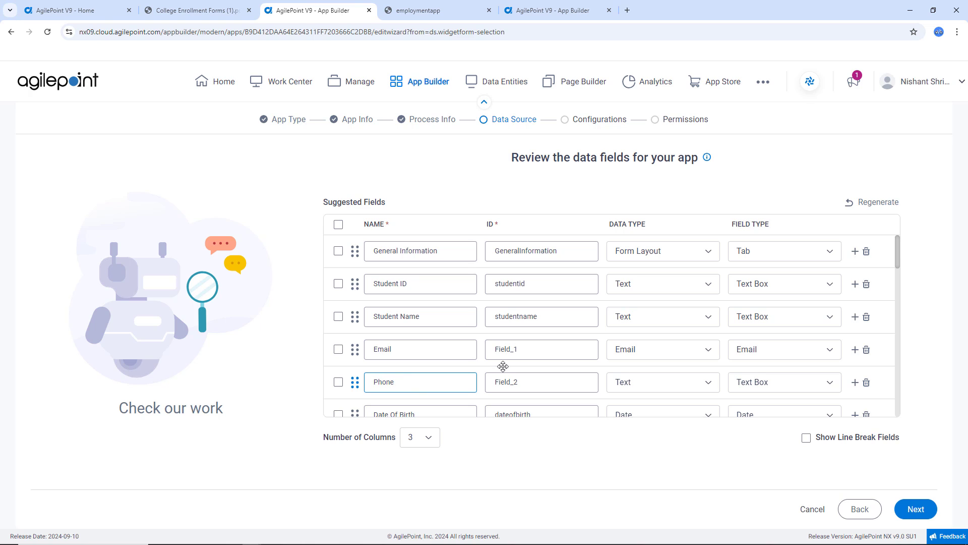
{"action": "left_click", "coordinate": [650, 388]}
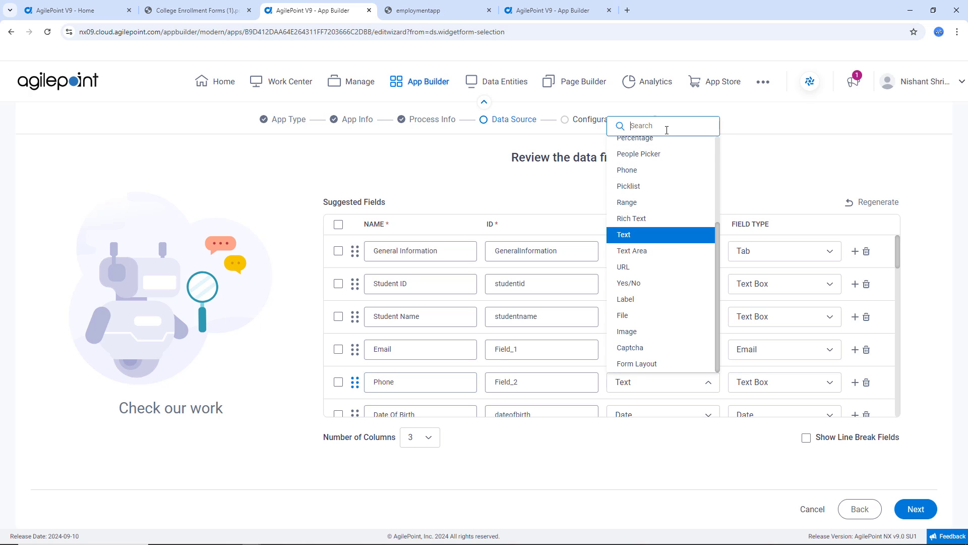
{"action": "type", "text": "phone"}
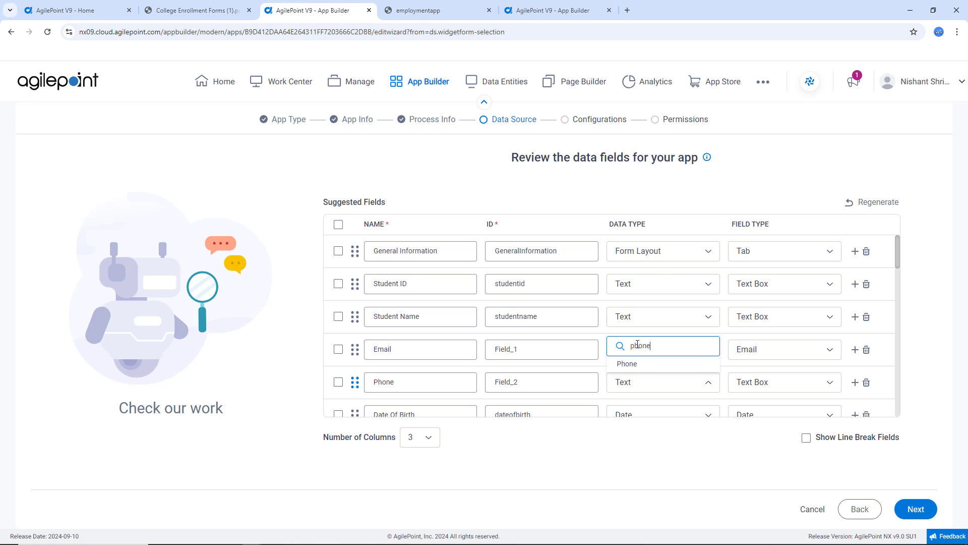
{"action": "left_click", "coordinate": [631, 364]}
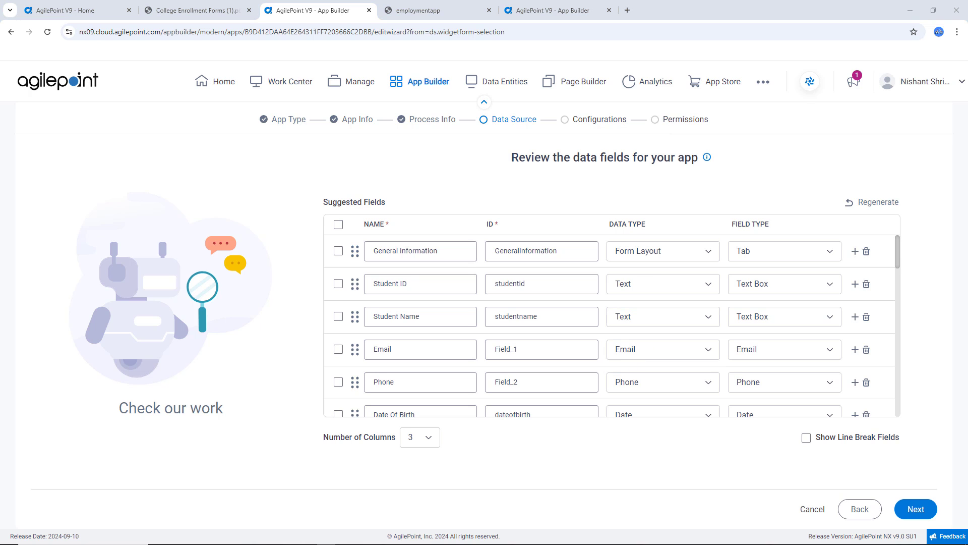
Set the State field's data type to Picklist and open its picklist settings
{"action": "left_click", "coordinate": [559, 315]}
{"action": "scroll", "coordinate": [502, 327], "scroll_direction": "down", "scroll_amount": 2}
{"action": "scroll", "coordinate": [501, 327], "scroll_direction": "down", "scroll_amount": 6}
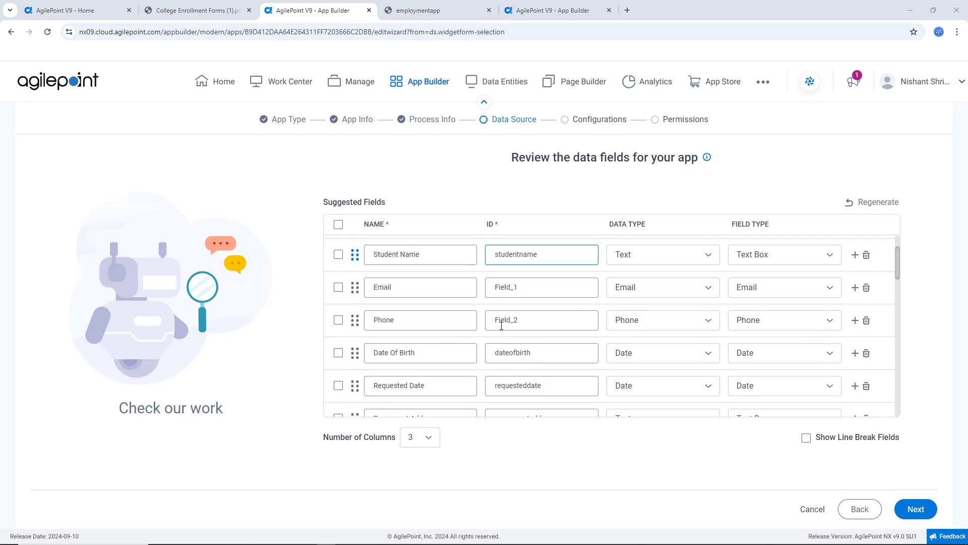
{"action": "left_click", "coordinate": [492, 336]}
{"action": "scroll", "coordinate": [488, 340], "scroll_direction": "down", "scroll_amount": 2}
{"action": "scroll", "coordinate": [488, 341], "scroll_direction": "down", "scroll_amount": 8}
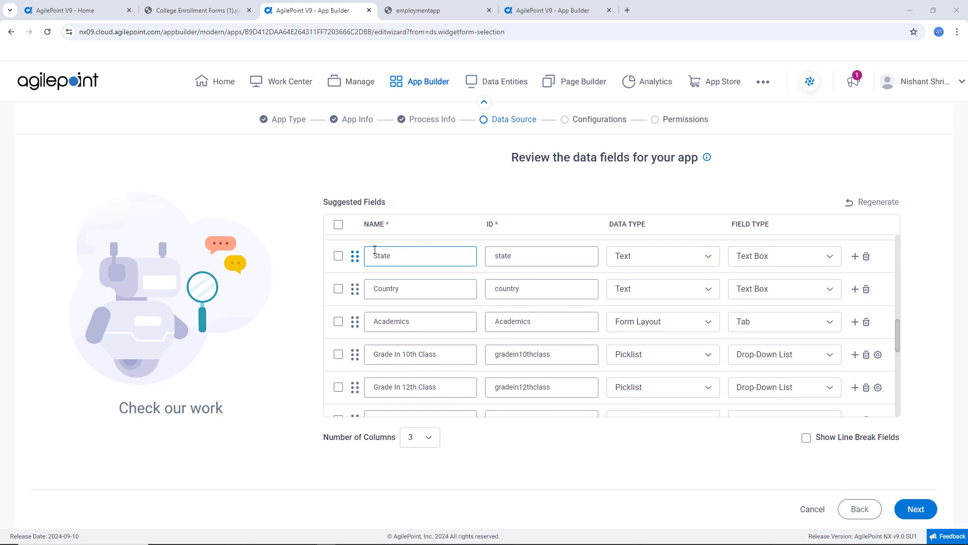
{"action": "left_click", "coordinate": [651, 258]}
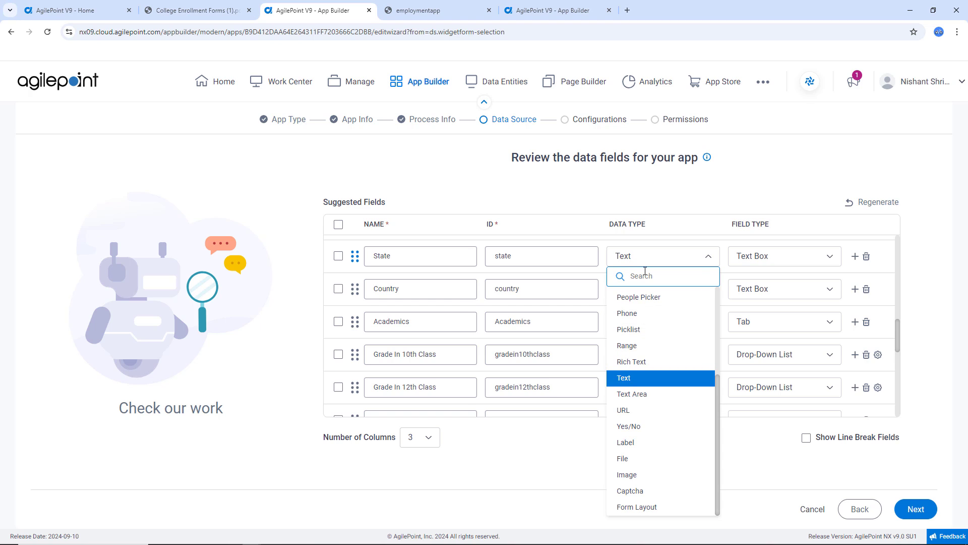
{"action": "left_click", "coordinate": [628, 329]}
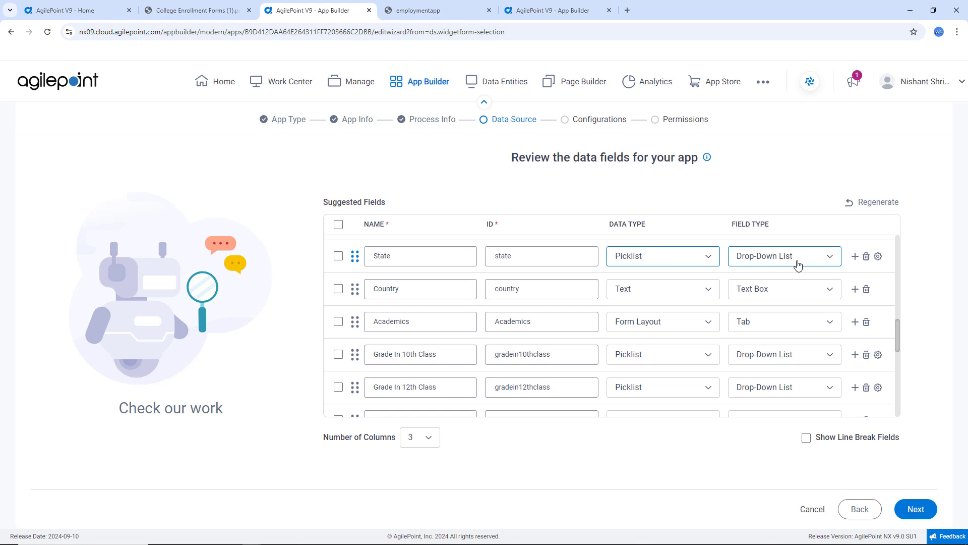
{"action": "left_click", "coordinate": [878, 256]}
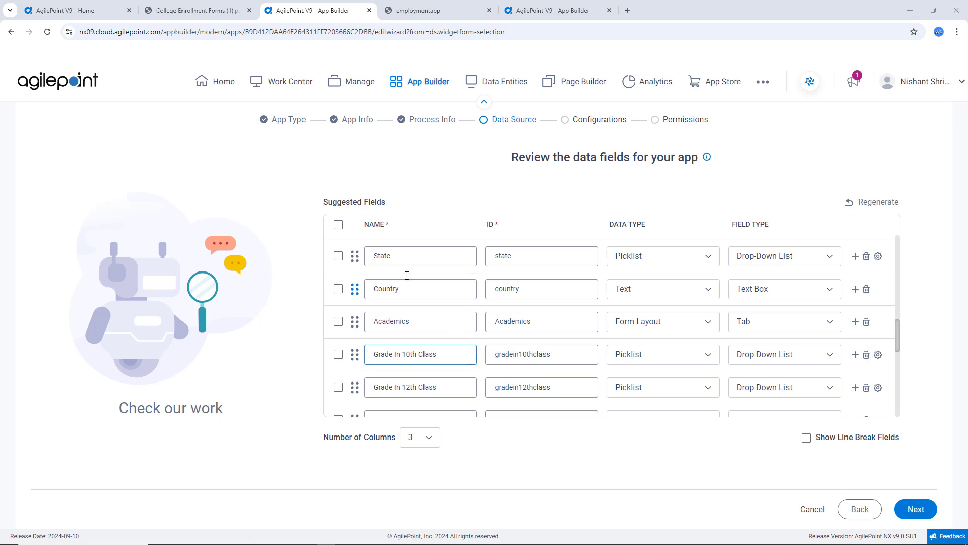
Configure the State field with the existing US State picklist and save the picklist settings
{"action": "left_click", "coordinate": [879, 257]}
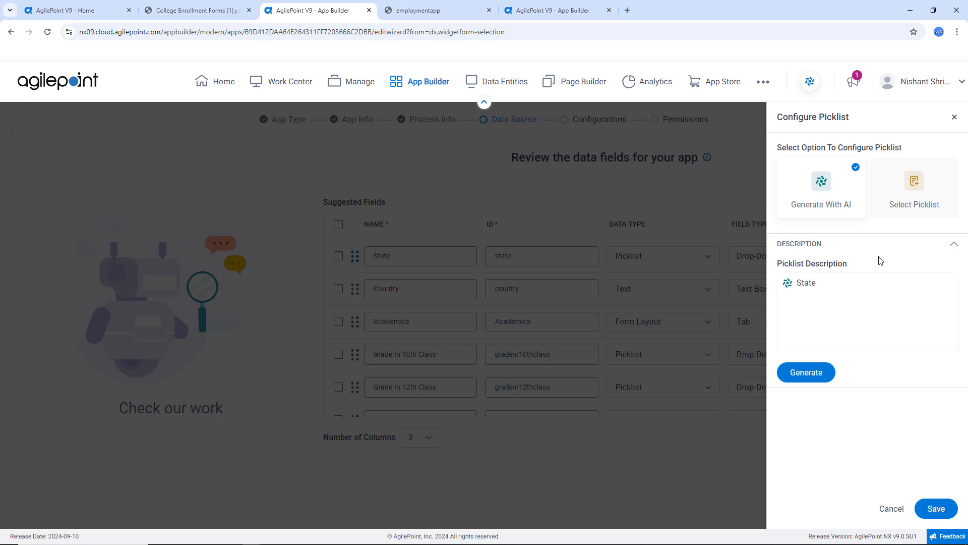
{"action": "left_click", "coordinate": [910, 206]}
{"action": "left_click", "coordinate": [825, 262]}
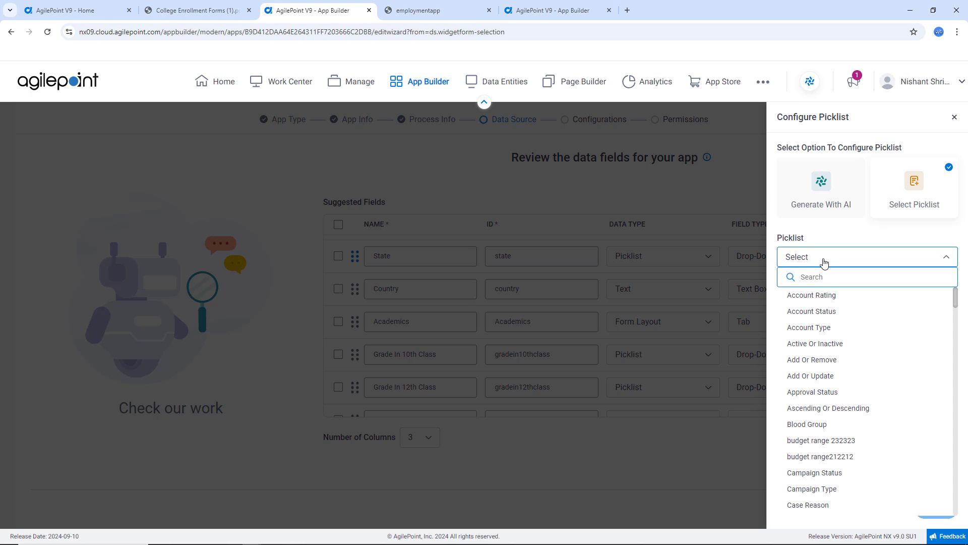
{"action": "type", "text": "state"}
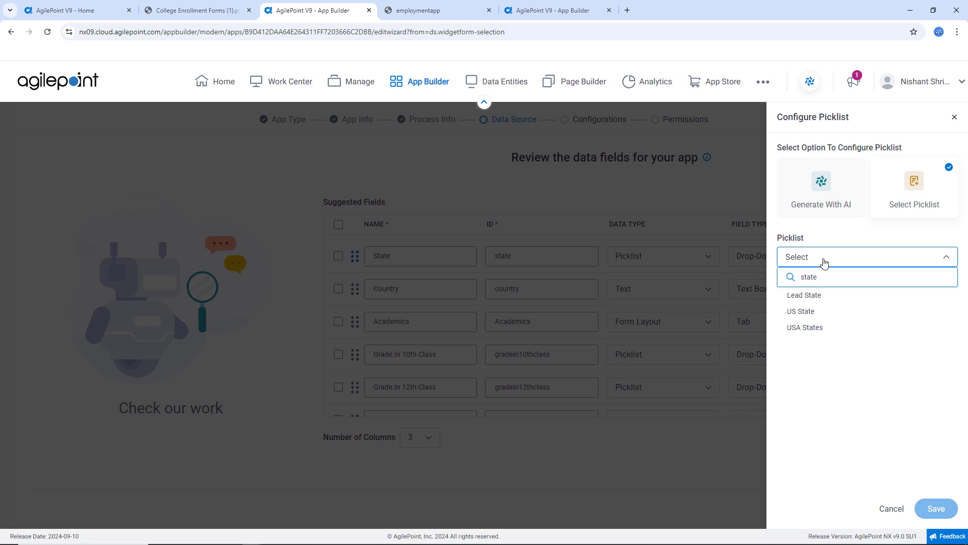
{"action": "left_click", "coordinate": [817, 311]}
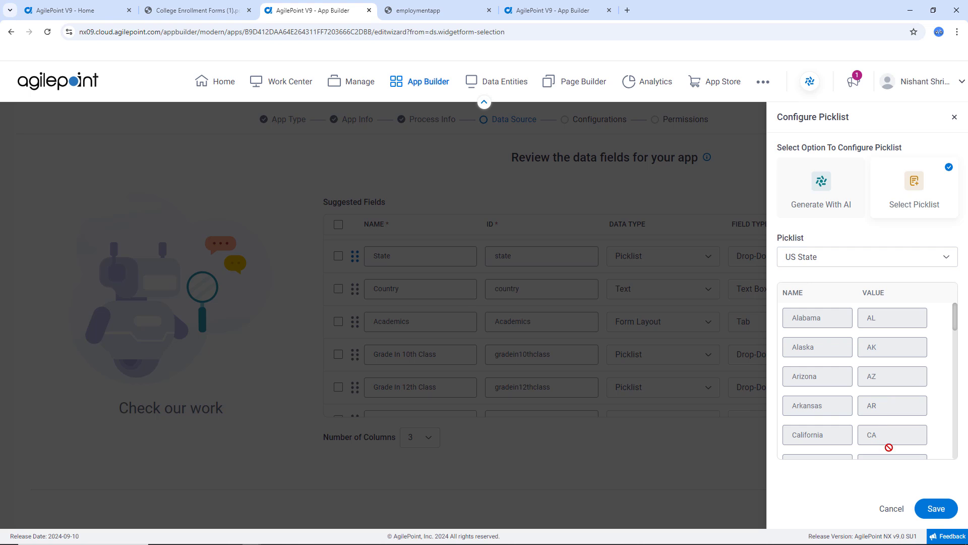
{"action": "left_click", "coordinate": [936, 509]}
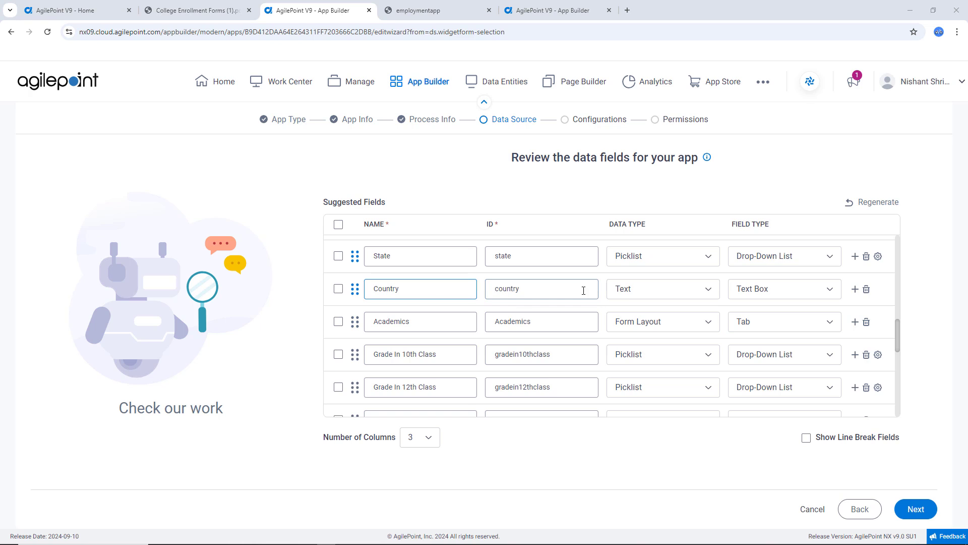
Set the Country field's data type to Picklist
{"action": "left_click", "coordinate": [668, 291]}
{"action": "type", "text": "pick"}
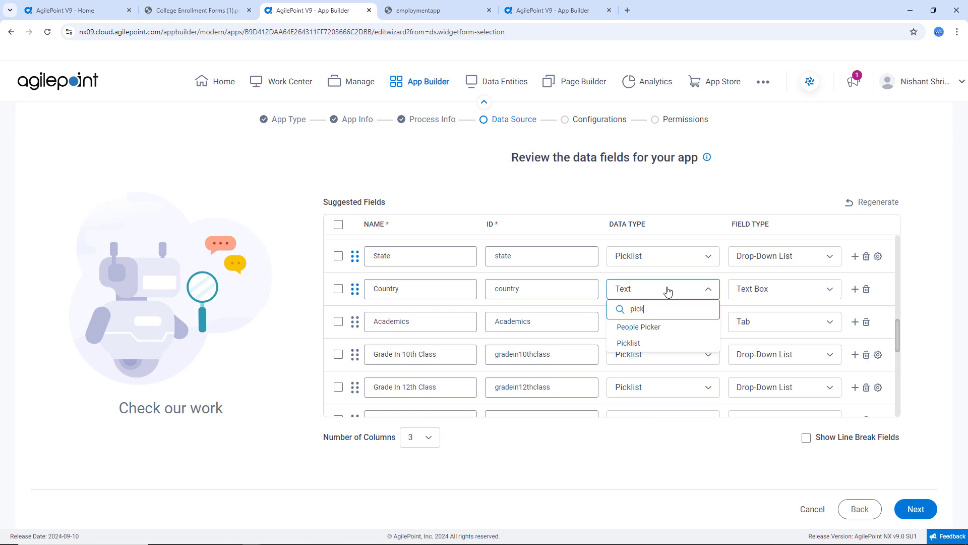
{"action": "key", "text": "Down"}
{"action": "key", "text": "Down"}
{"action": "key", "text": "Return"}
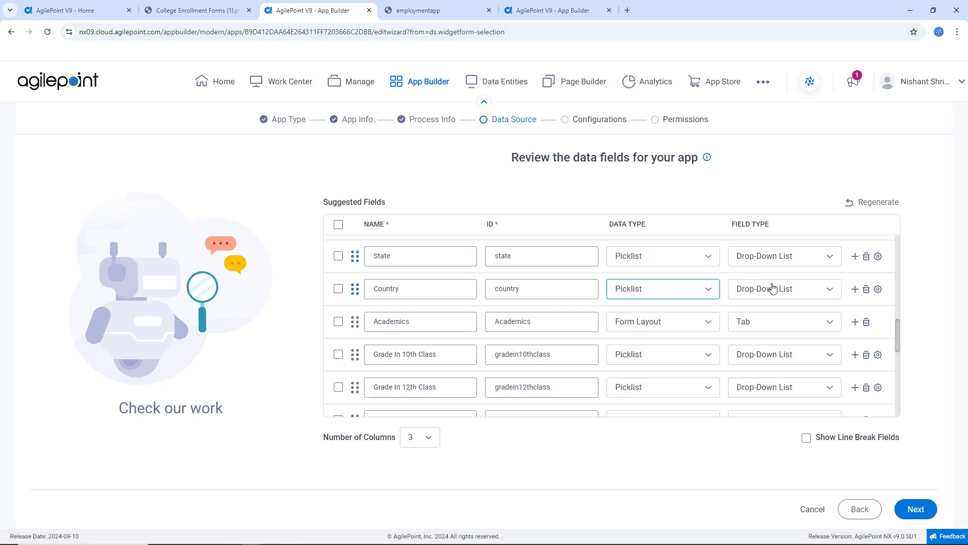
Configure the Country field with the existing Country/region picklist and save the picklist settings
{"action": "left_click", "coordinate": [878, 288]}
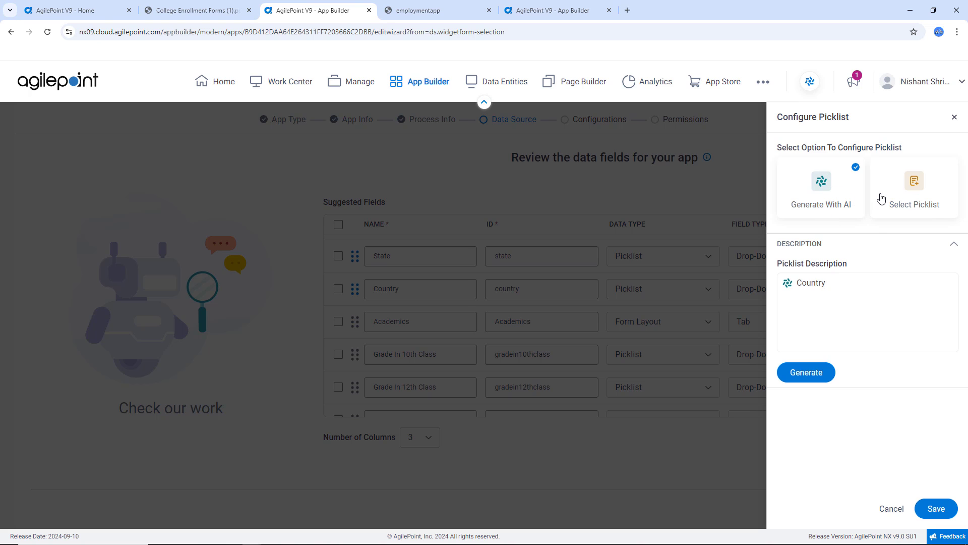
{"action": "left_click", "coordinate": [908, 197]}
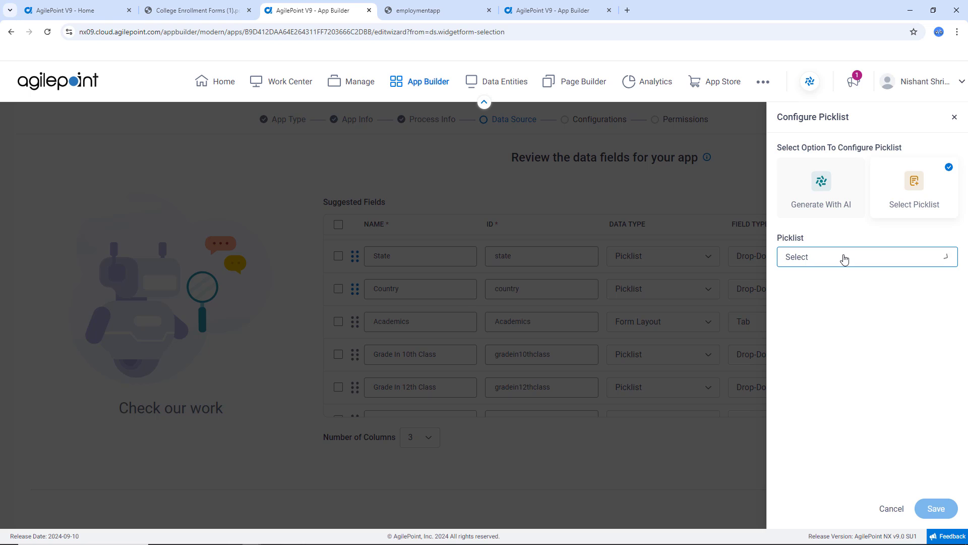
{"action": "left_click", "coordinate": [844, 258]}
{"action": "type", "text": "country"}
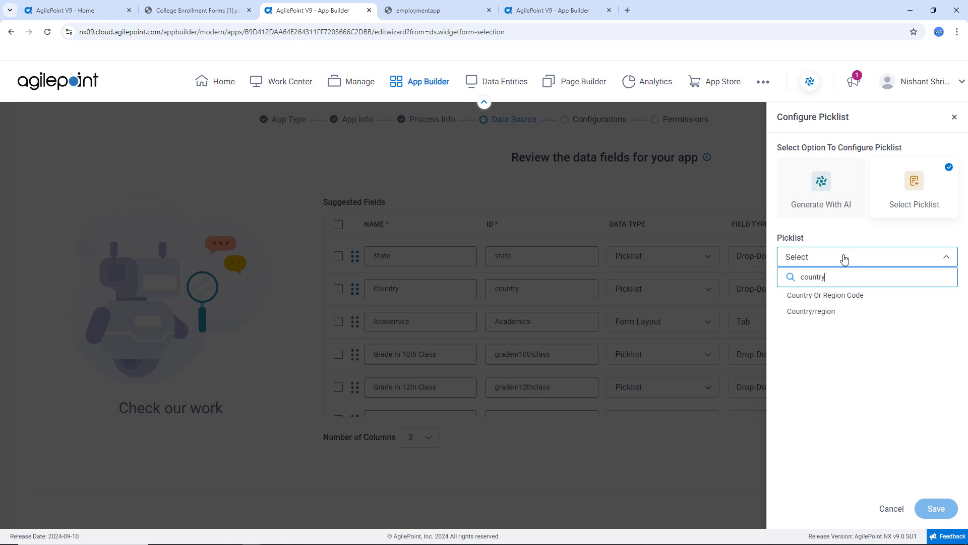
{"action": "left_click", "coordinate": [833, 312]}
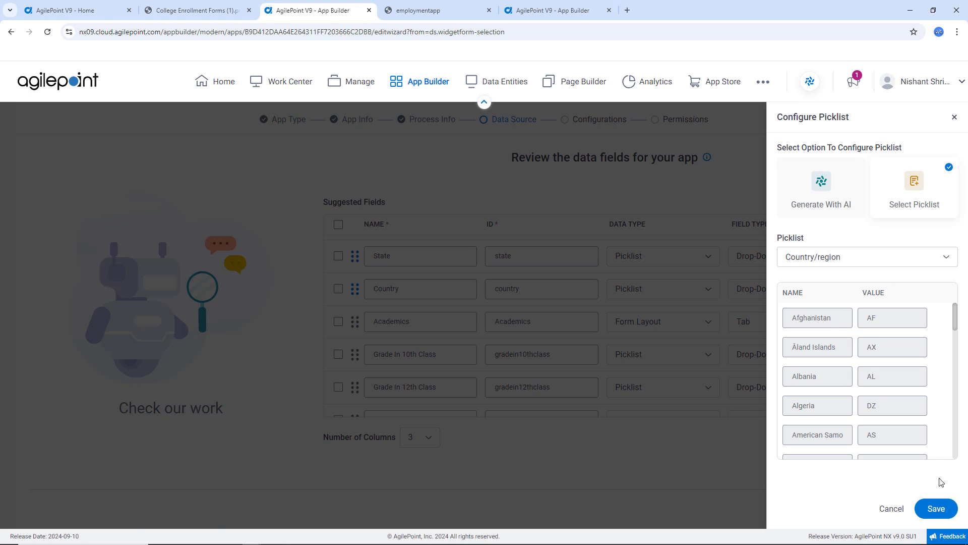
{"action": "left_click", "coordinate": [941, 509]}
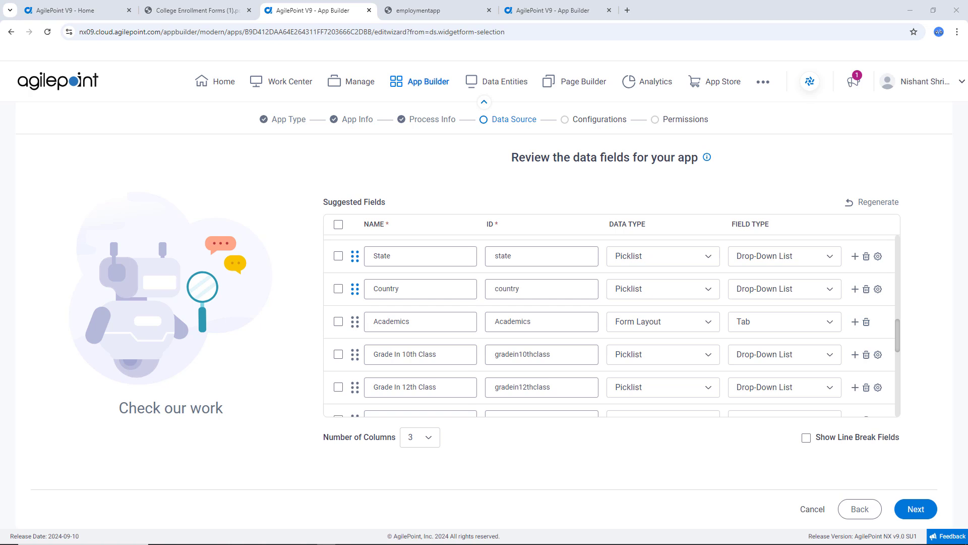
Remove "10th" from the Grade In 10th Class field's picklist description and generate the picklist with AI
{"action": "left_click", "coordinate": [878, 356]}
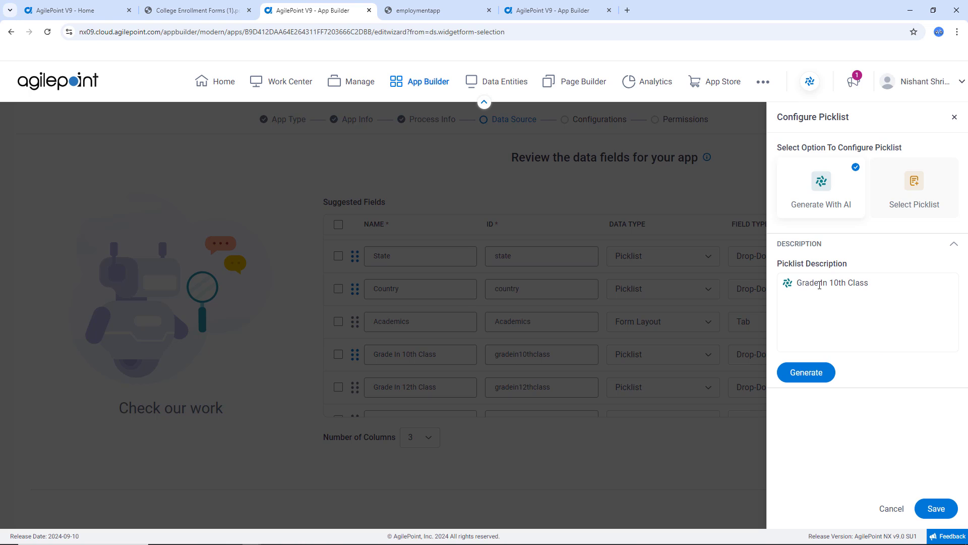
{"action": "left_click_drag", "start_coordinate": [850, 282], "coordinate": [828, 281]}
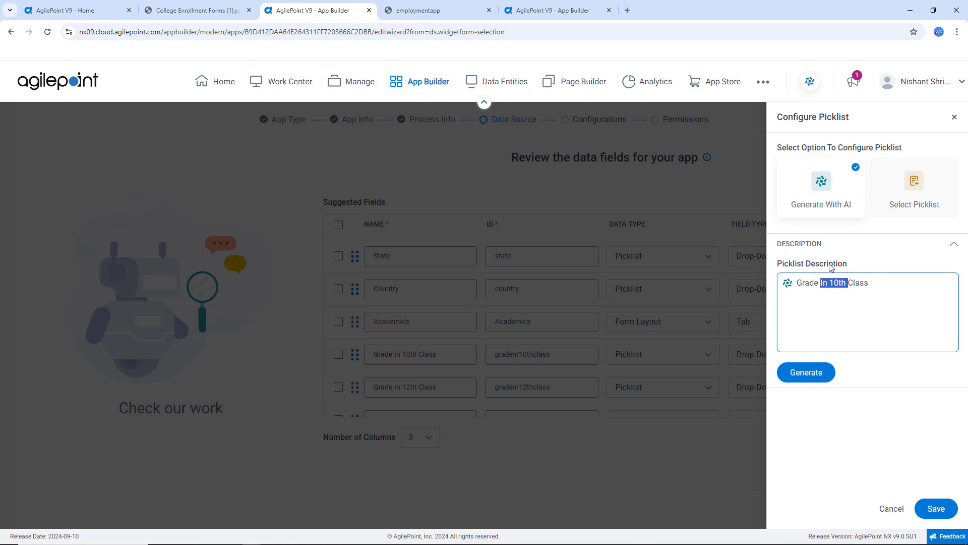
{"action": "key", "text": "BackSpace"}
{"action": "type", "text": "in"}
{"action": "left_click", "coordinate": [808, 374]}
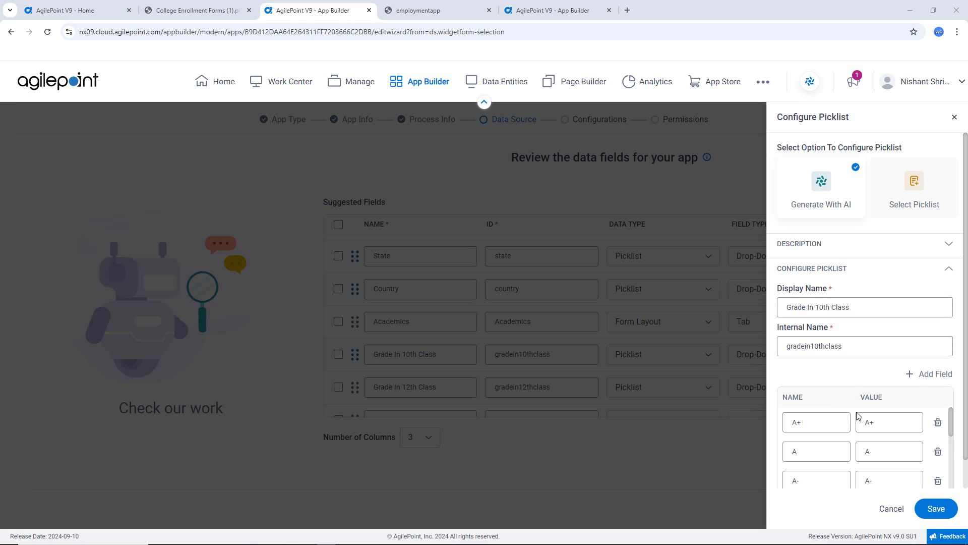
Review the generated grade values, remove "10th" from the picklist's display name and internal name, and save it
{"action": "left_click", "coordinate": [818, 420]}
{"action": "scroll", "coordinate": [831, 422], "scroll_direction": "down", "scroll_amount": 5}
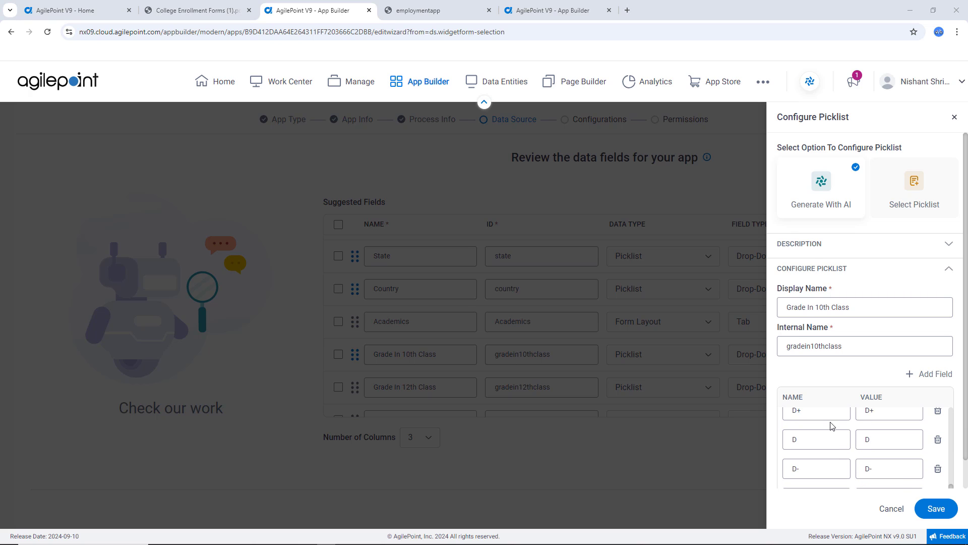
{"action": "scroll", "coordinate": [833, 439], "scroll_direction": "down", "scroll_amount": 2}
{"action": "left_click", "coordinate": [844, 316]}
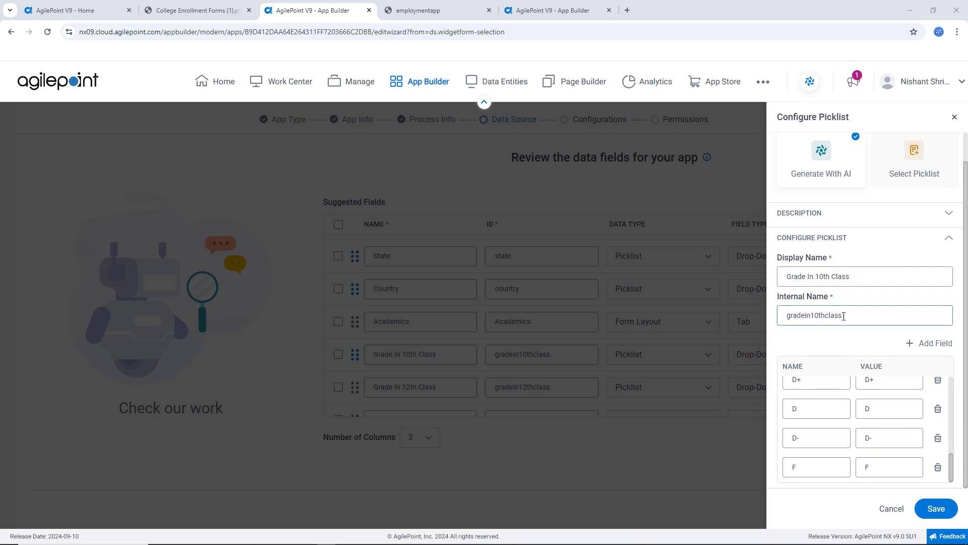
{"action": "left_click", "coordinate": [831, 274]}
{"action": "left_click_drag", "start_coordinate": [833, 274], "coordinate": [825, 275]}
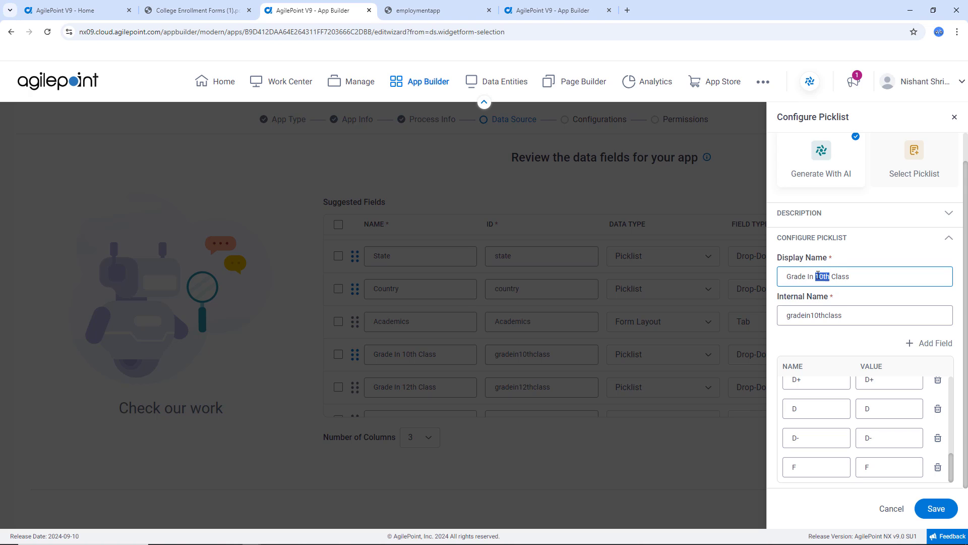
{"action": "key", "text": "BackSpace"}
{"action": "key", "text": "BackSpace"}
{"action": "left_click", "coordinate": [821, 316]}
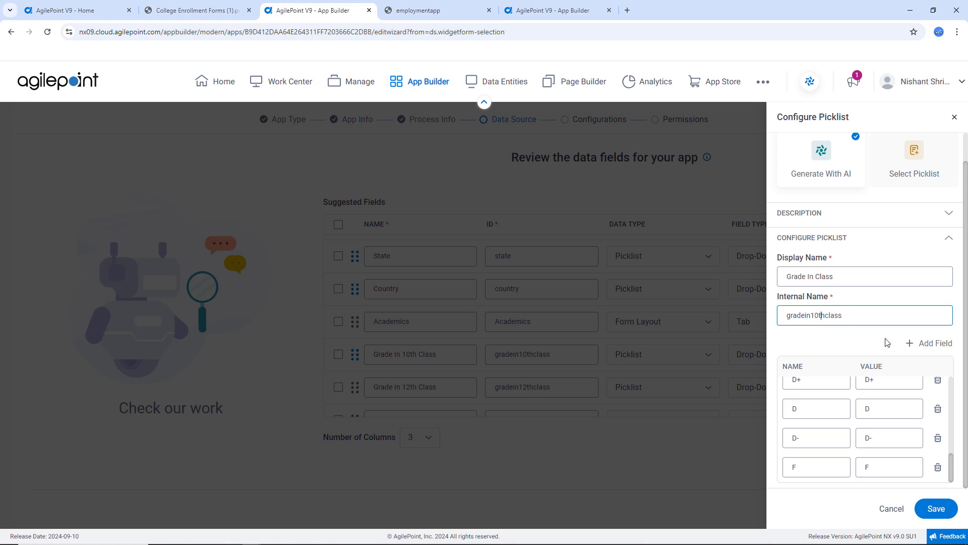
{"action": "key", "text": "BackSpace"}
{"action": "key", "text": "BackSpace"}
{"action": "key", "text": "BackSpace"}
{"action": "left_click", "coordinate": [935, 509]}
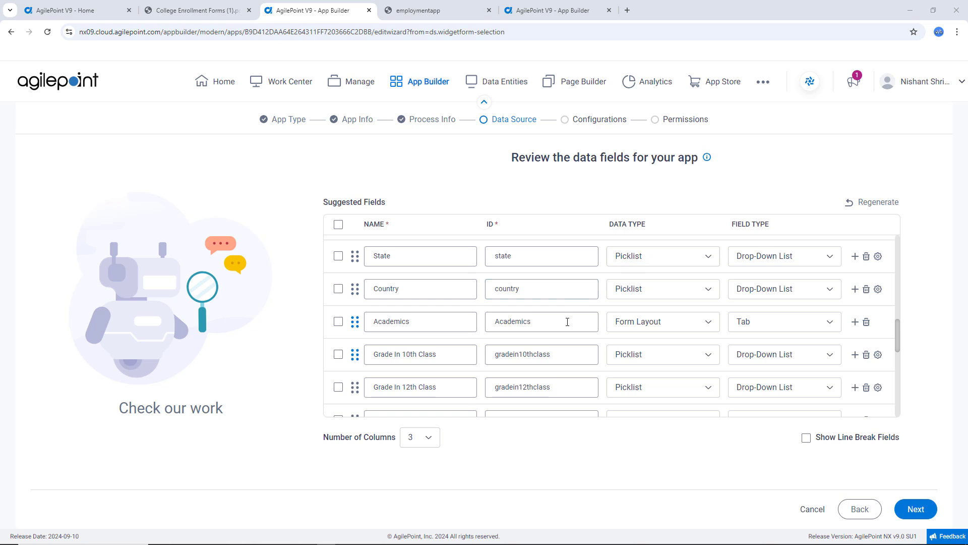
Configure the Grade In 12th Class field with the existing Grade In The Class picklist and save it
{"action": "left_click", "coordinate": [429, 392]}
{"action": "left_click", "coordinate": [878, 388]}
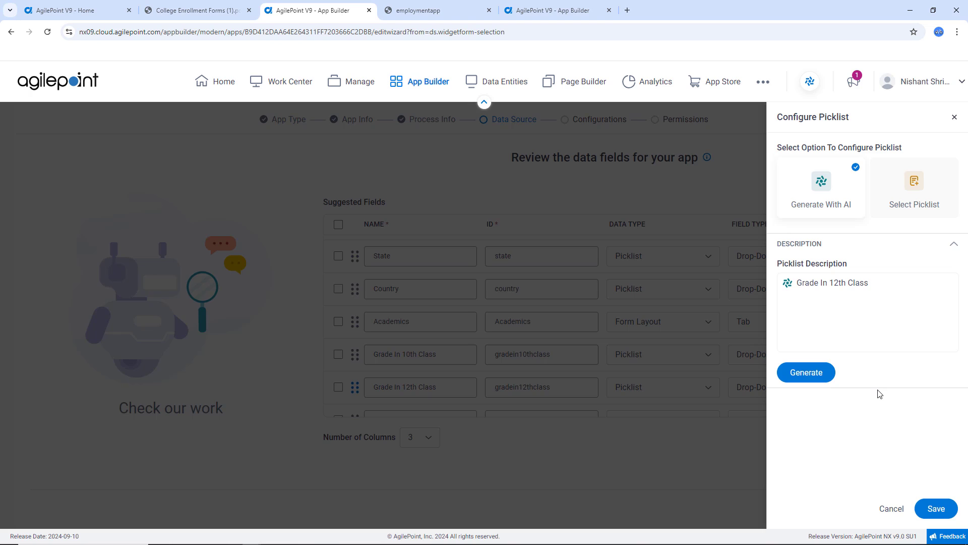
{"action": "left_click", "coordinate": [914, 212]}
{"action": "left_click", "coordinate": [849, 260]}
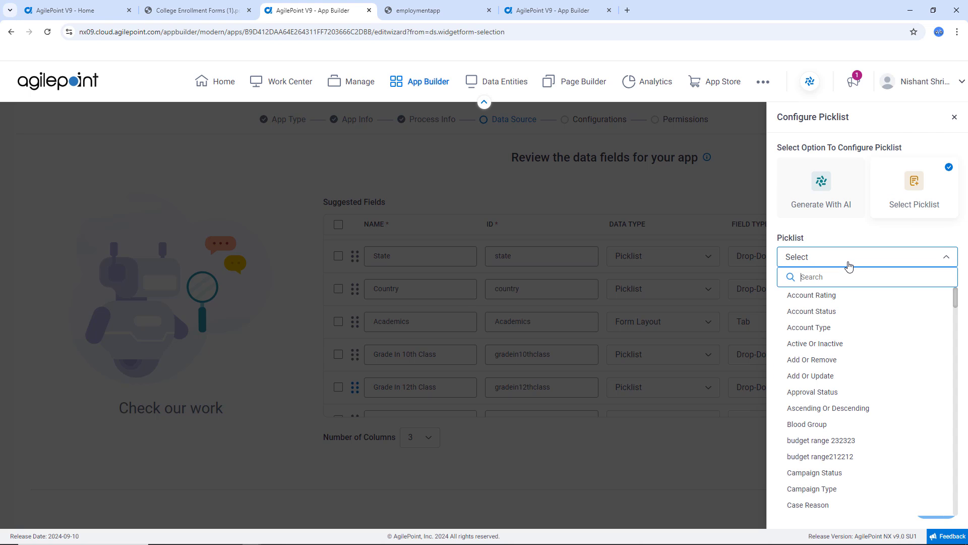
{"action": "type", "text": "grade"}
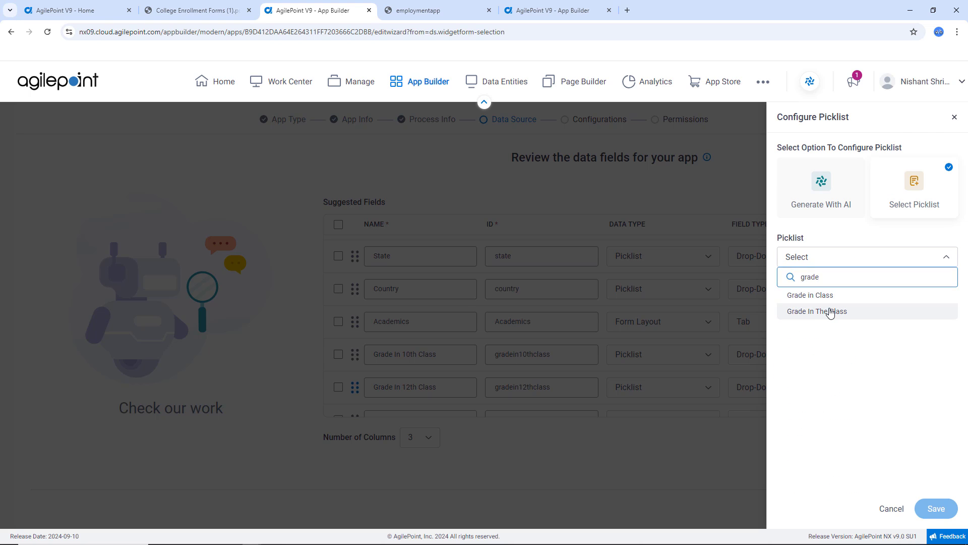
{"action": "left_click", "coordinate": [830, 311]}
{"action": "left_click", "coordinate": [936, 508]}
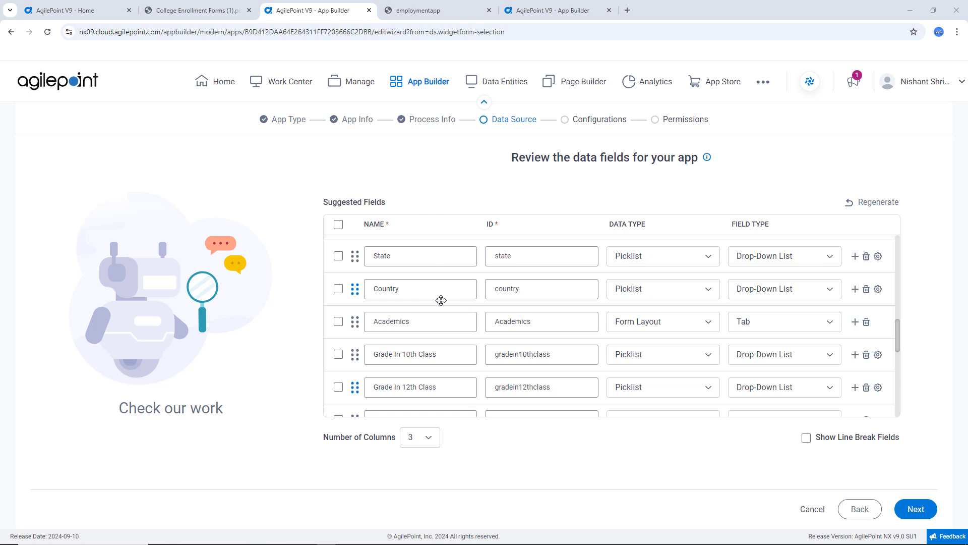
Configure the Father's Blood Group field with the existing Blood Group picklist and save it
{"action": "scroll", "coordinate": [442, 300], "scroll_direction": "down", "scroll_amount": 3}
{"action": "scroll", "coordinate": [452, 308], "scroll_direction": "down", "scroll_amount": 3}
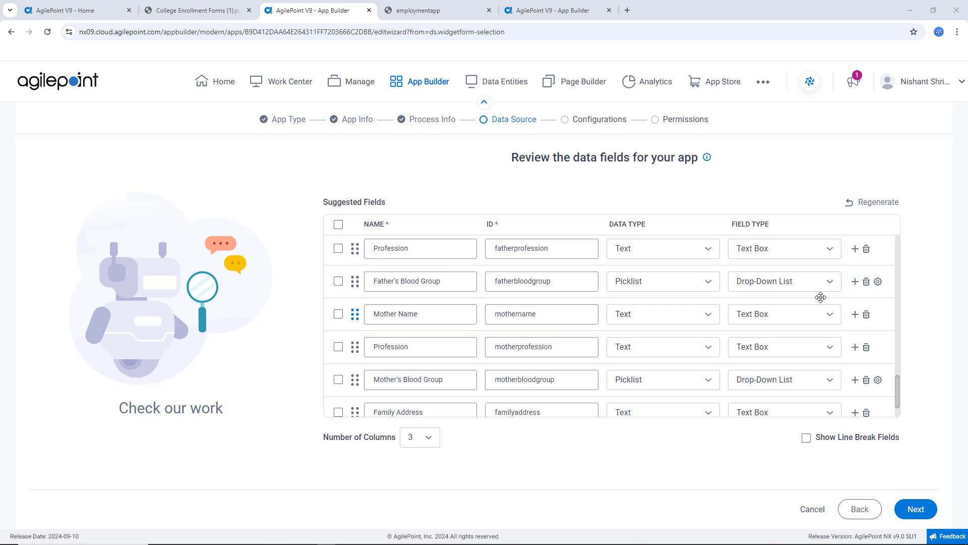
{"action": "left_click", "coordinate": [879, 283]}
{"action": "left_click", "coordinate": [917, 181]}
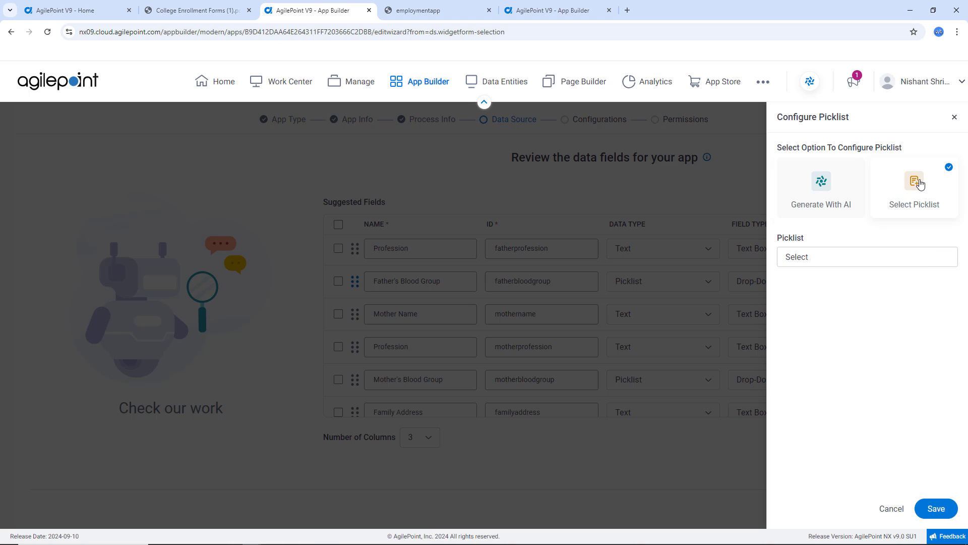
{"action": "left_click", "coordinate": [836, 258]}
{"action": "type", "text": "bloo"}
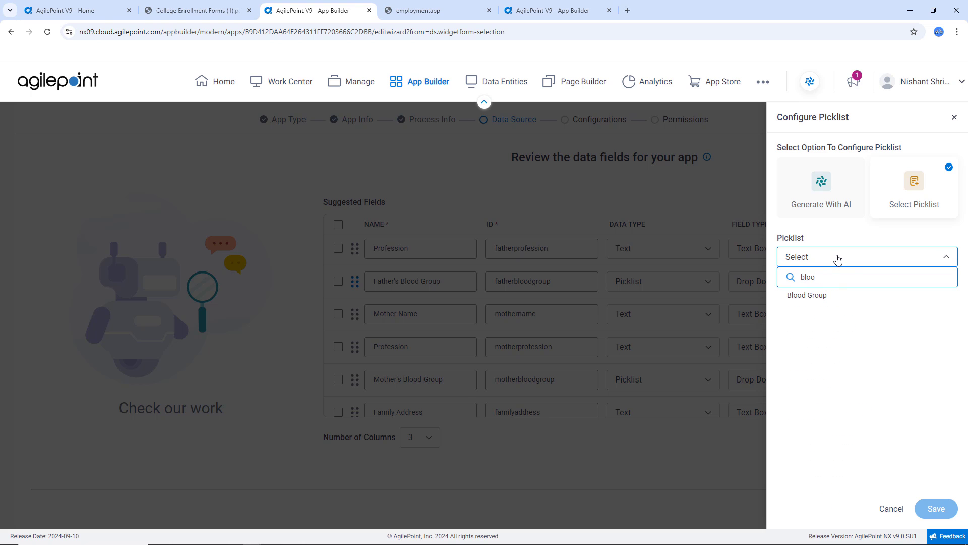
{"action": "left_click", "coordinate": [829, 299]}
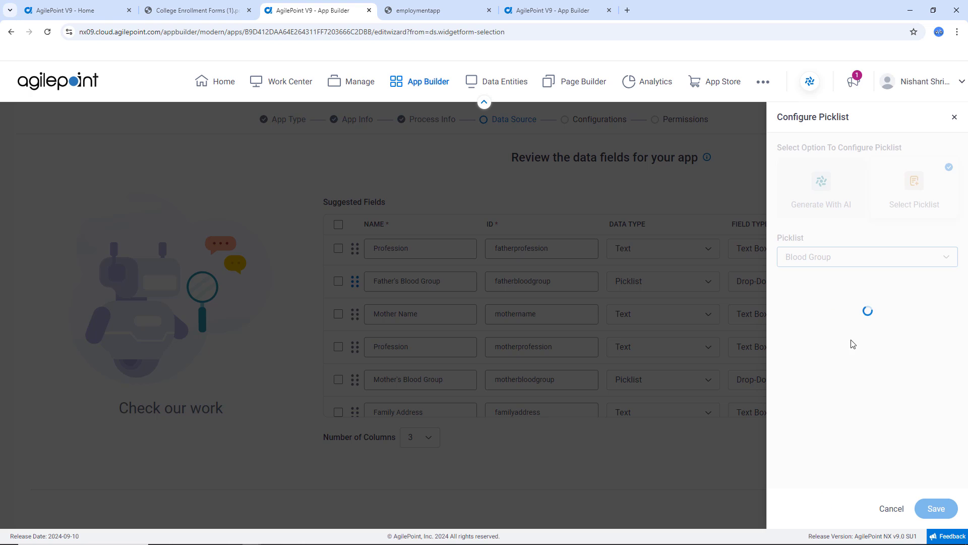
{"action": "left_click", "coordinate": [943, 510]}
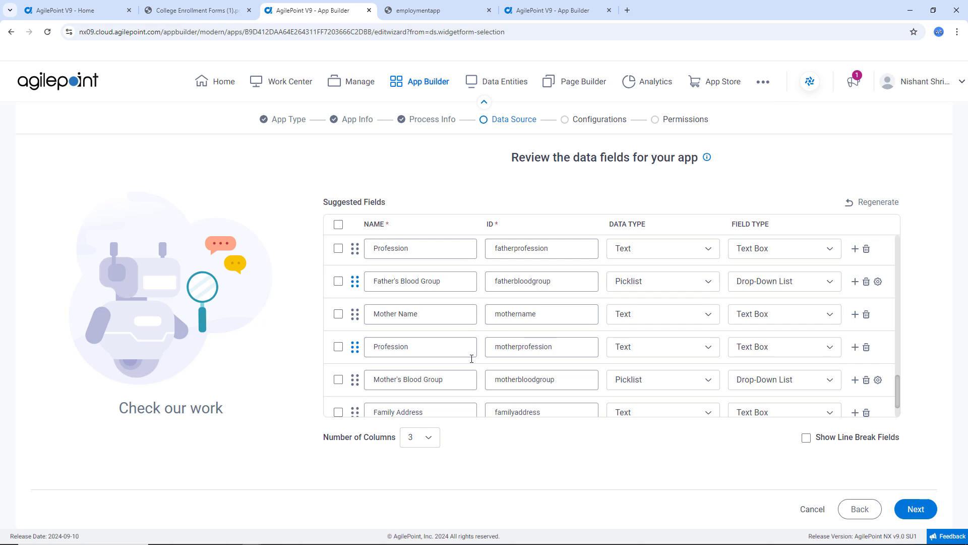
Configure the Mother's Blood Group field with the existing Blood Group picklist and save it
{"action": "scroll", "coordinate": [458, 318], "scroll_direction": "up", "scroll_amount": 1}
{"action": "scroll", "coordinate": [458, 314], "scroll_direction": "down", "scroll_amount": 3}
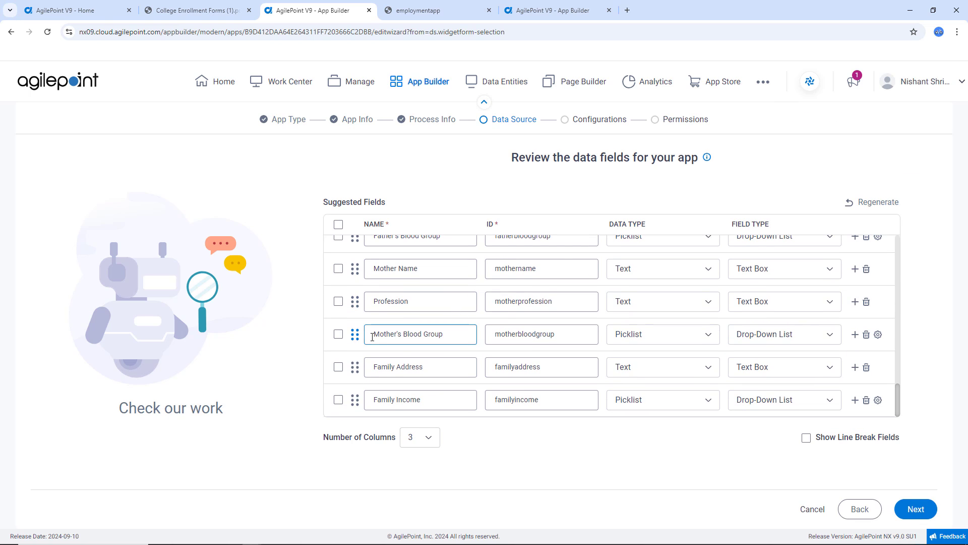
{"action": "left_click", "coordinate": [878, 335]}
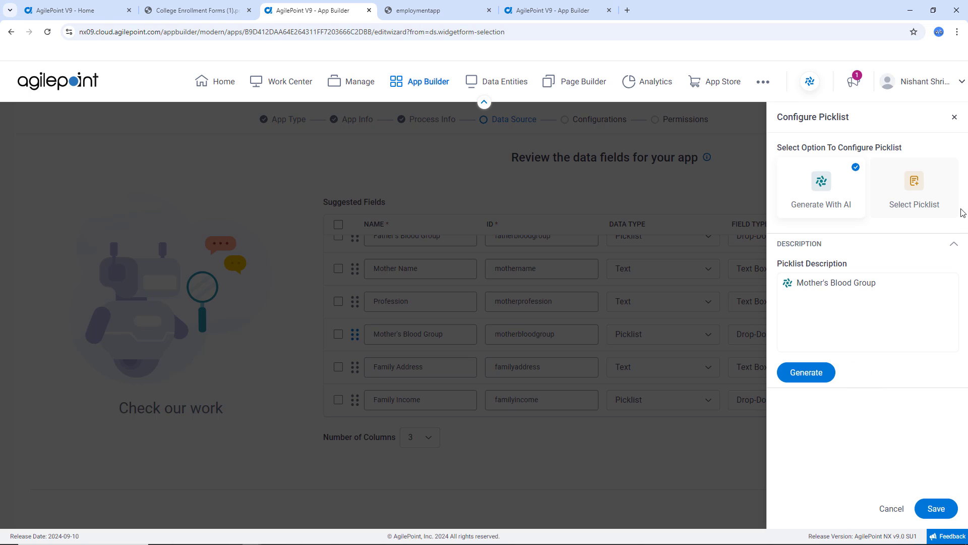
{"action": "left_click", "coordinate": [924, 207]}
{"action": "left_click", "coordinate": [847, 259]}
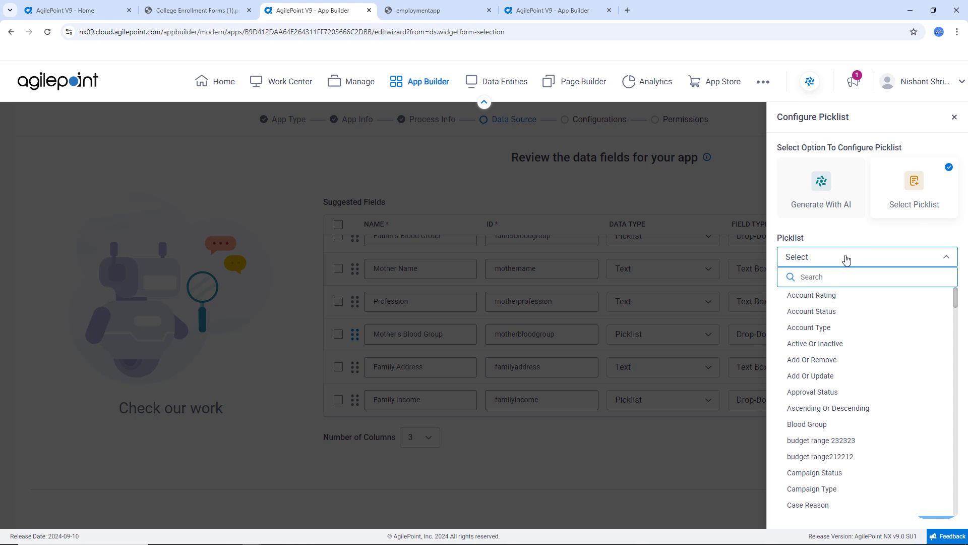
{"action": "type", "text": "bloo"}
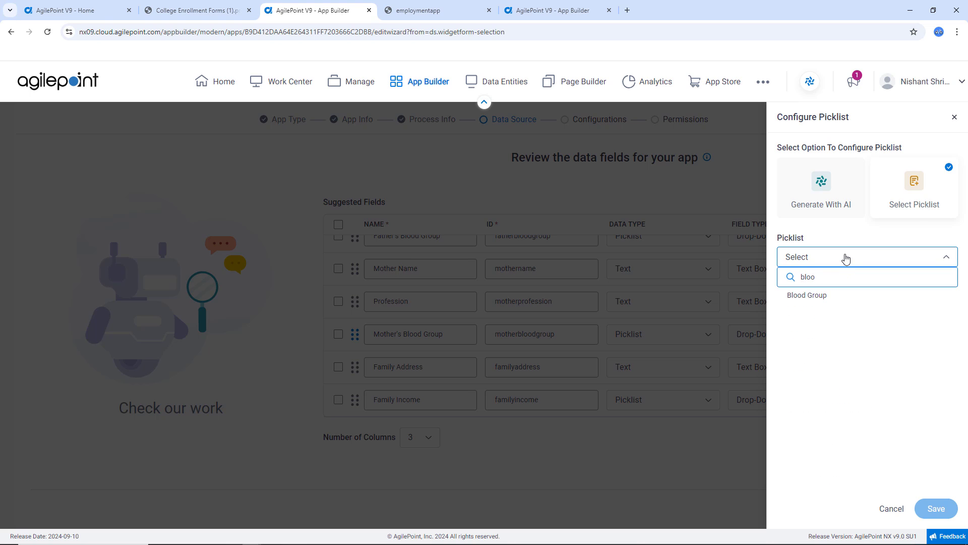
{"action": "left_click", "coordinate": [813, 296]}
{"action": "left_click", "coordinate": [935, 513]}
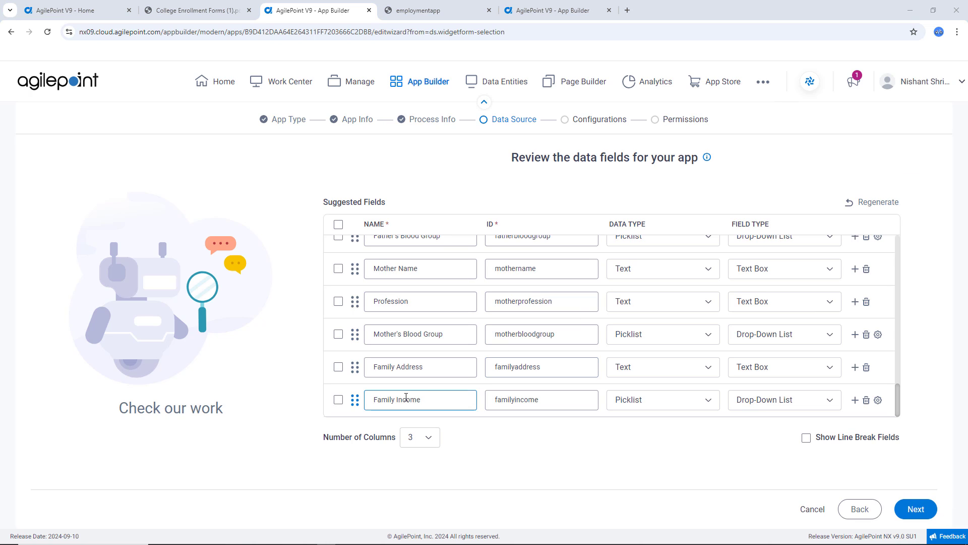
Configure the Family Income field with the existing Family Income picklist and save it
{"action": "left_click", "coordinate": [877, 400]}
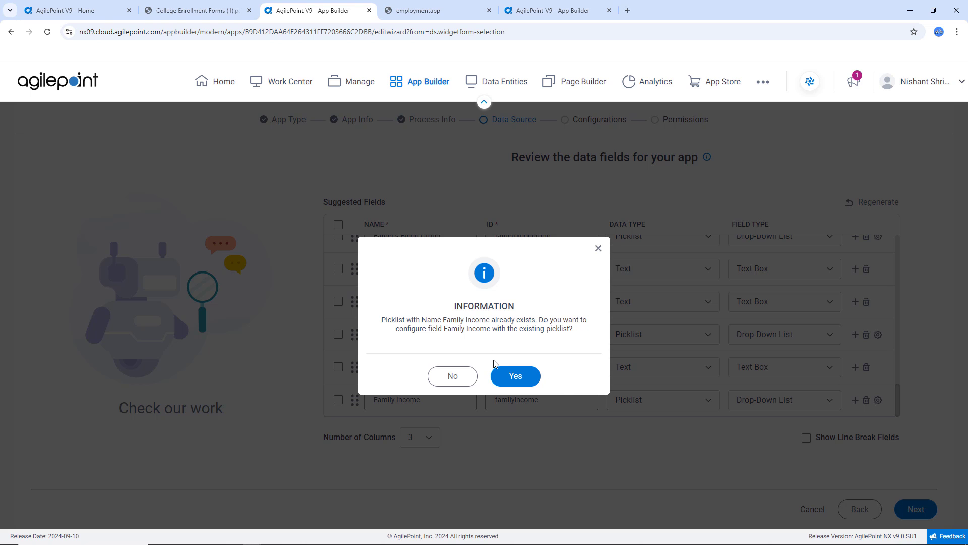
{"action": "left_click", "coordinate": [510, 376]}
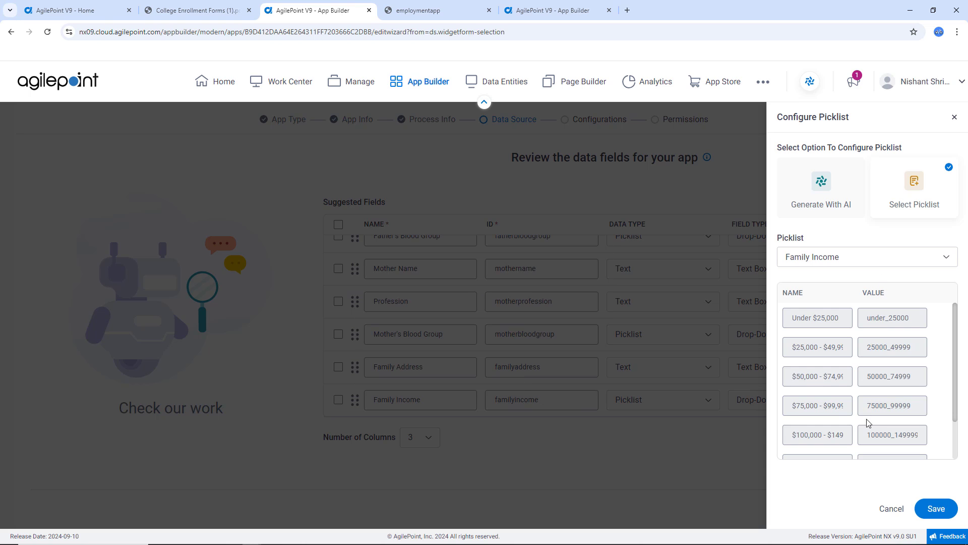
{"action": "left_click", "coordinate": [936, 509]}
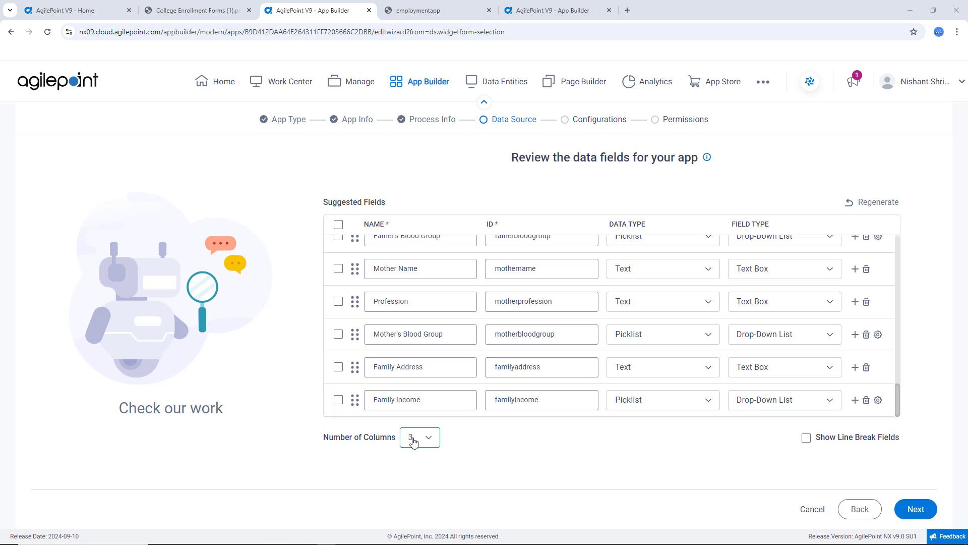
Check the column layout in the College Enrollment Forms PDF and accept the reviewed data fields in the app wizard
{"action": "left_click", "coordinate": [214, 10]}
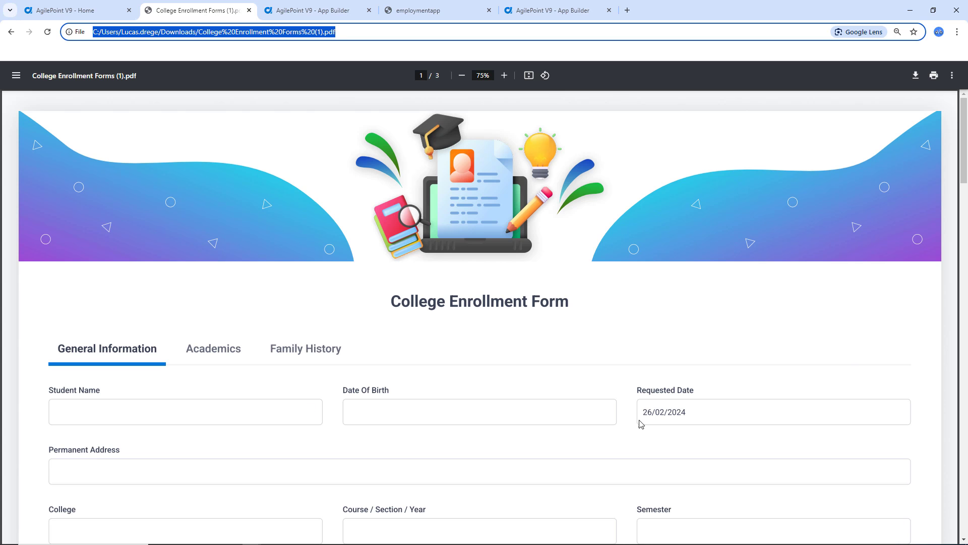
{"action": "left_click", "coordinate": [326, 14]}
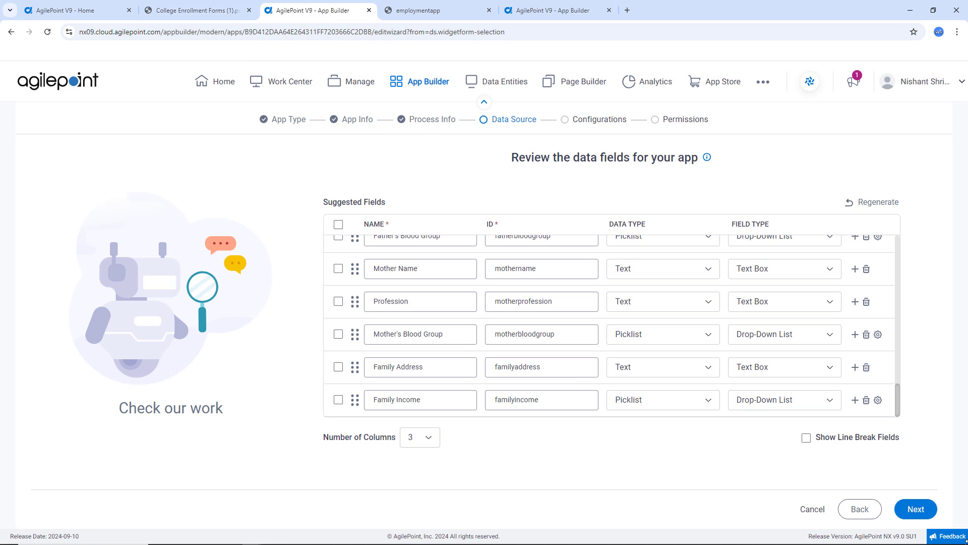
{"action": "left_click", "coordinate": [909, 502]}
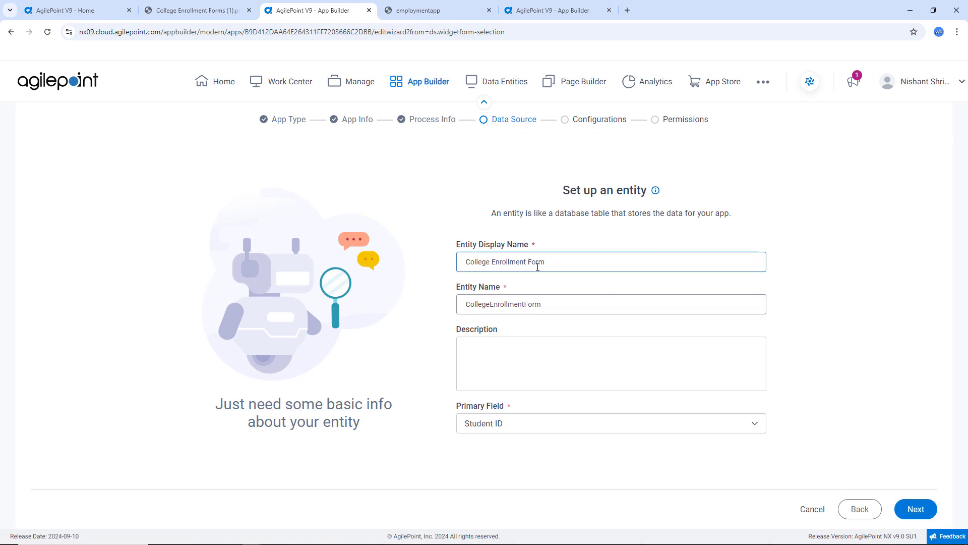
Set the entity display name to "College Enrollment Form AI Bet", keep Student ID as primary field, and confirm the entity setup
{"action": "left_click", "coordinate": [602, 262]}
{"action": "type", "text": "AI "}
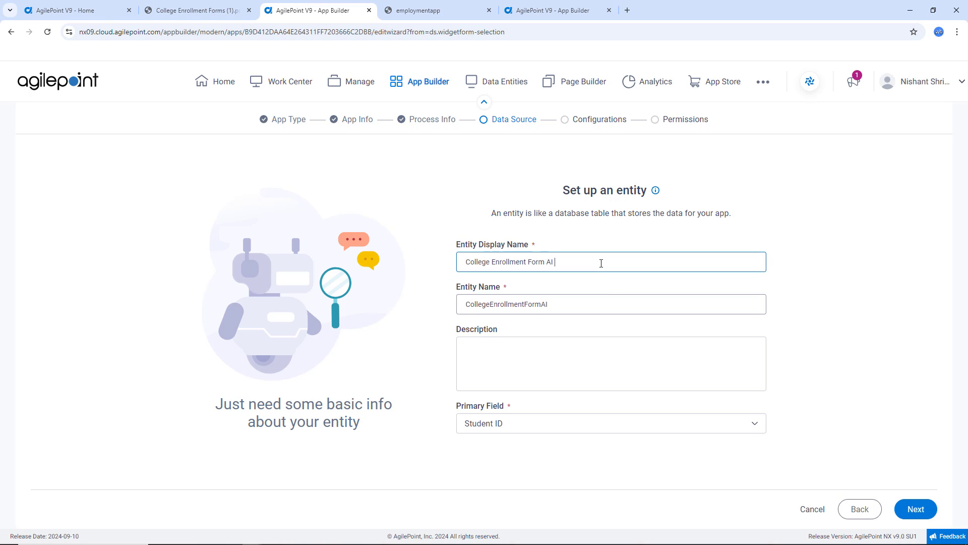
{"action": "type", "text": "Bet"}
{"action": "left_click", "coordinate": [497, 428]}
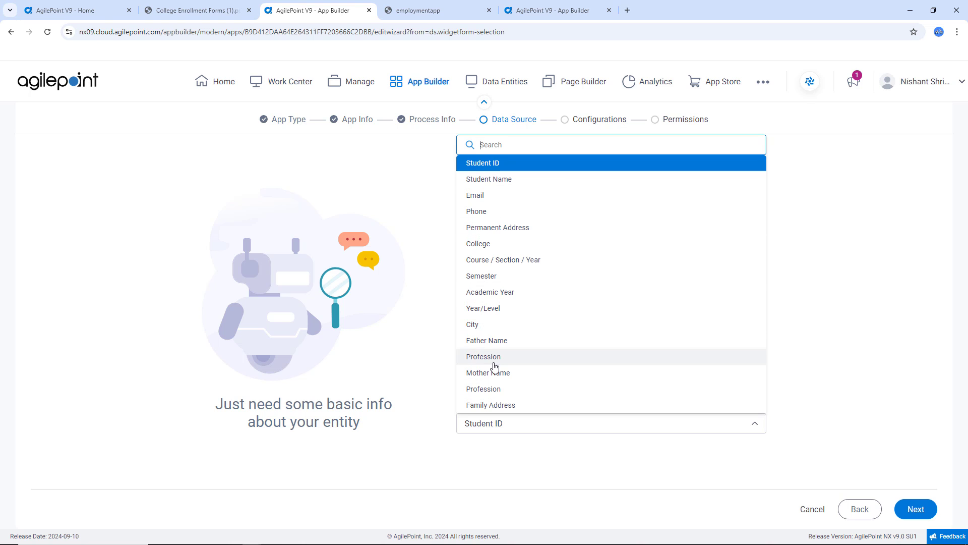
{"action": "left_click", "coordinate": [502, 163]}
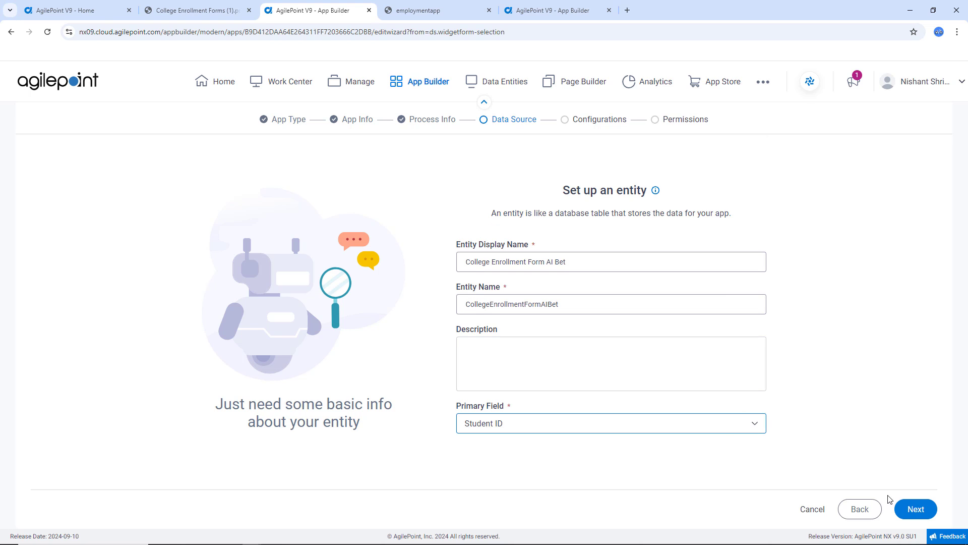
{"action": "left_click", "coordinate": [917, 509]}
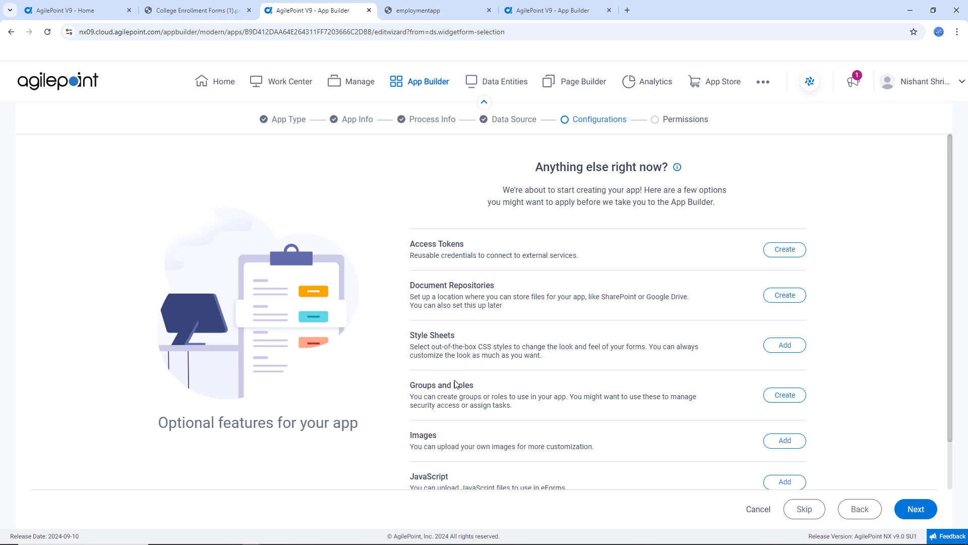
Create the app with the default optional configurations and permissions, and open its New College Enrollment Form AI Bet form for design
{"action": "scroll", "coordinate": [458, 387], "scroll_direction": "down", "scroll_amount": 1}
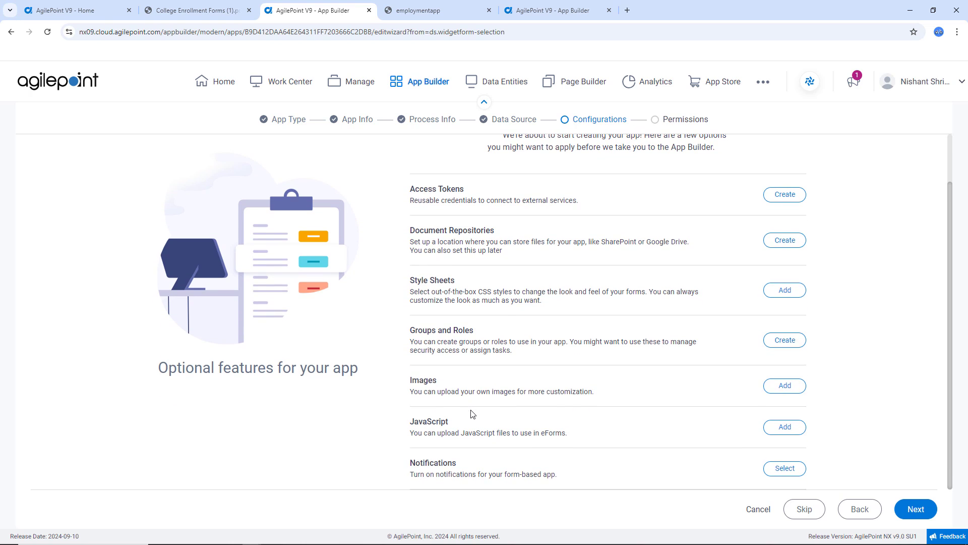
{"action": "left_click", "coordinate": [924, 511]}
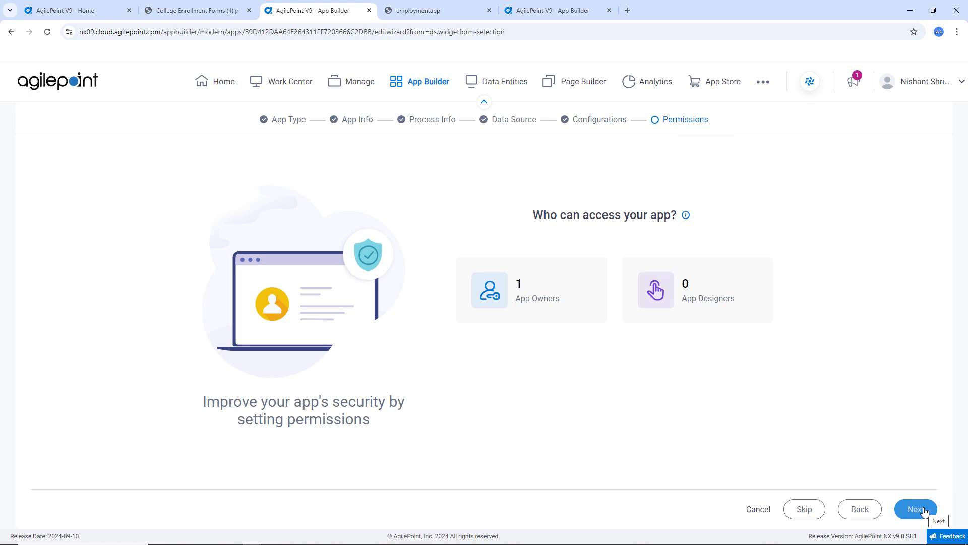
{"action": "left_click", "coordinate": [923, 511]}
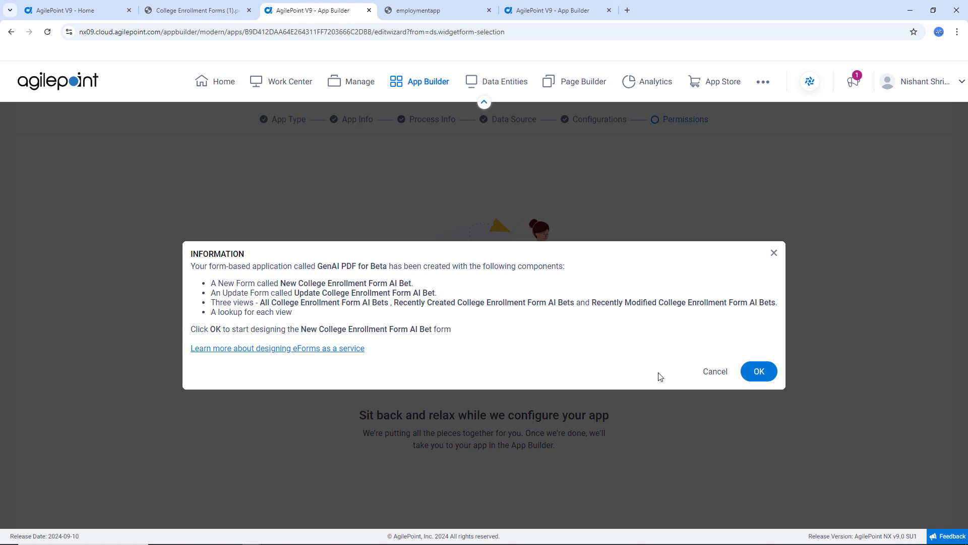
{"action": "left_click", "coordinate": [764, 371]}
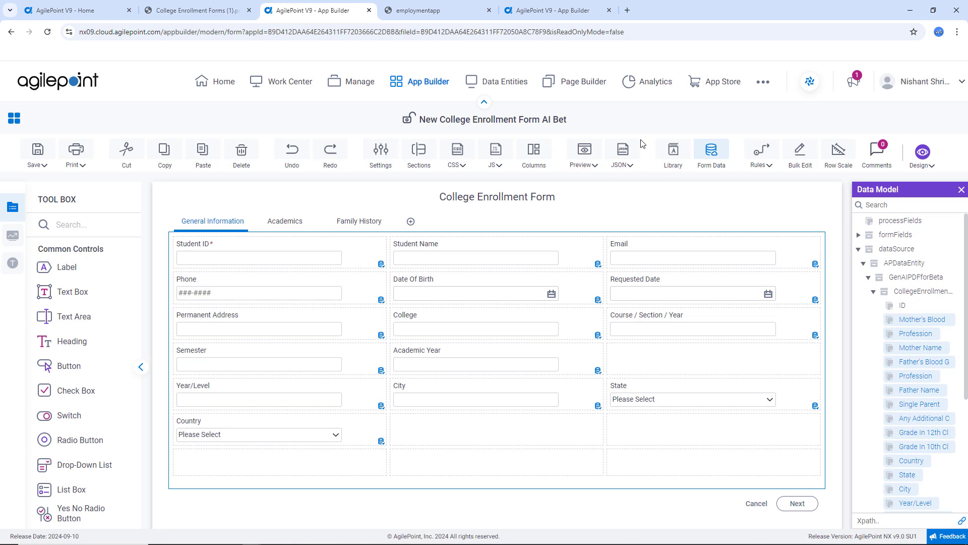
Preview the new enrollment form as a PC browser page and inspect the Date Of Birth calendar
{"action": "mouse_move", "coordinate": [584, 160]}
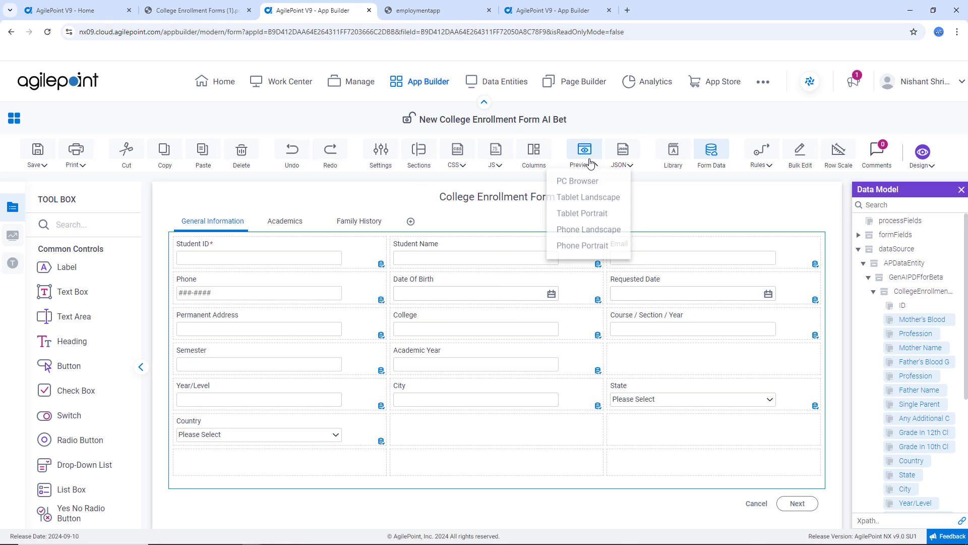
{"action": "left_click", "coordinate": [595, 185]}
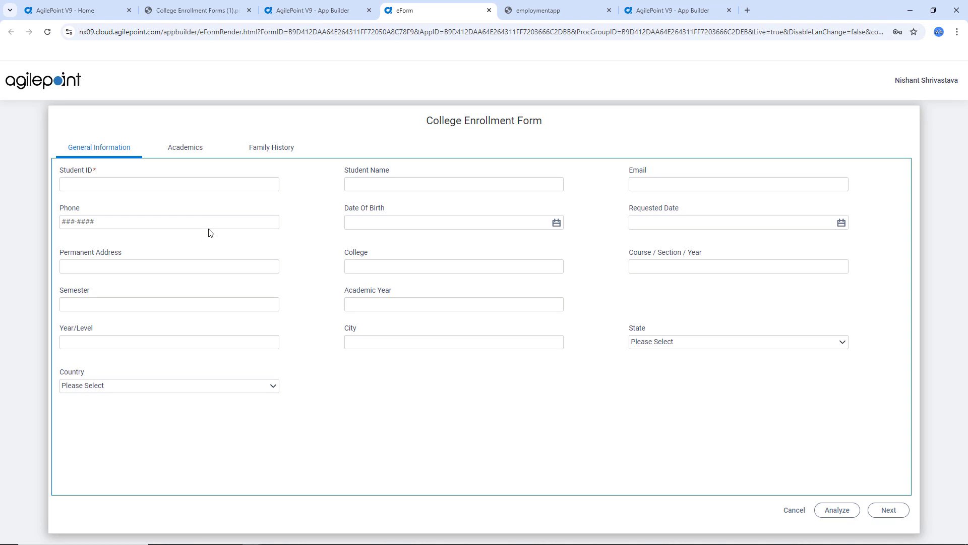
{"action": "left_click", "coordinate": [227, 228]}
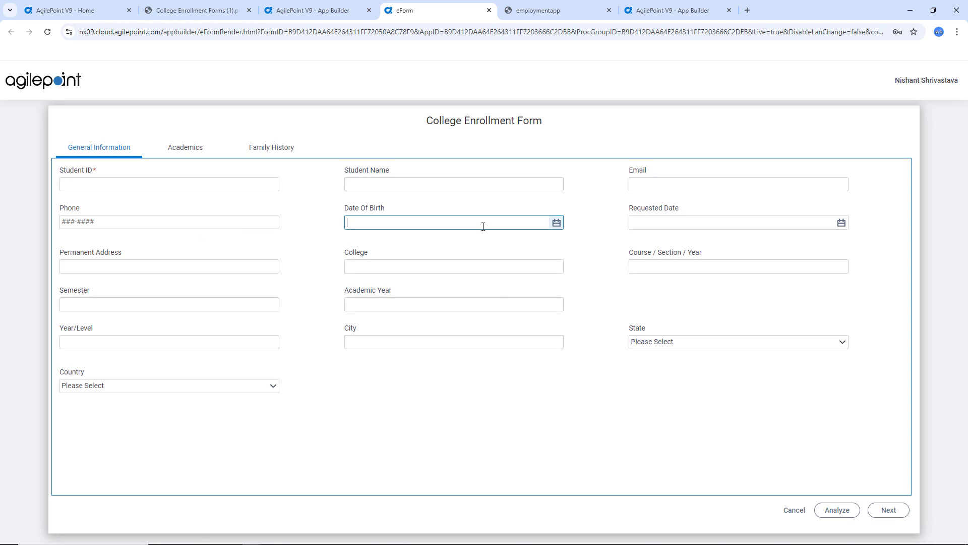
{"action": "left_click", "coordinate": [556, 223]}
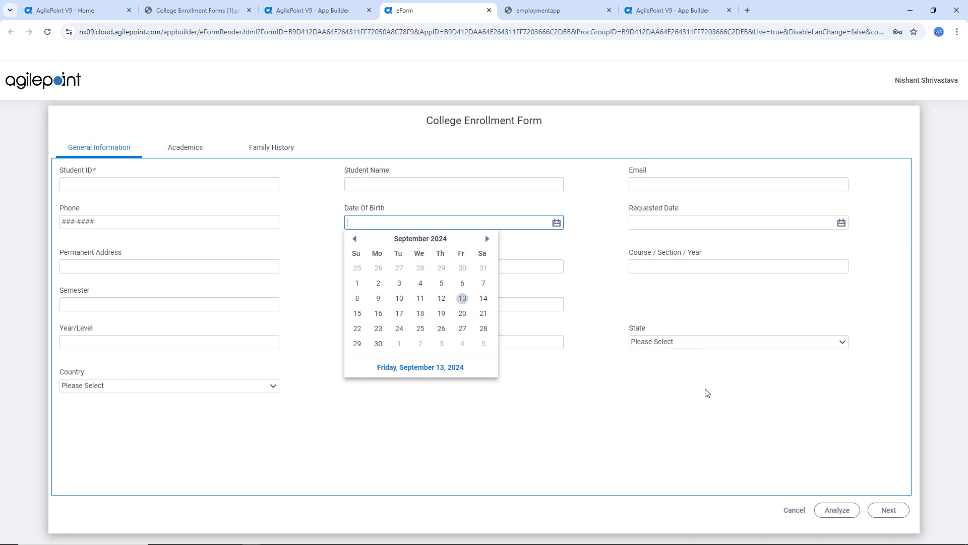
{"action": "left_click", "coordinate": [701, 348]}
{"action": "left_click", "coordinate": [665, 399]}
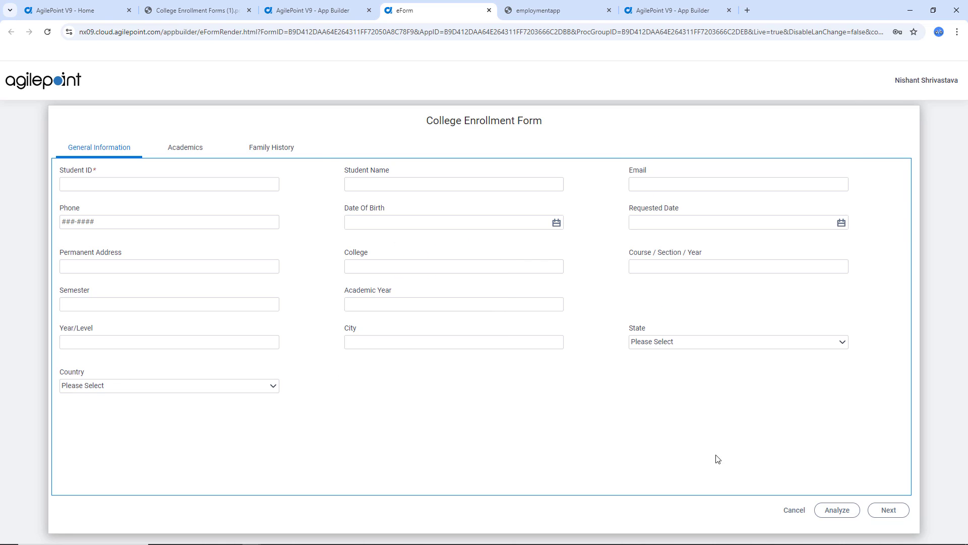
Return to the form designer and save and check in the New College Enrollment Form AI Bet form
{"action": "left_click", "coordinate": [324, 11]}
{"action": "mouse_move", "coordinate": [35, 157]}
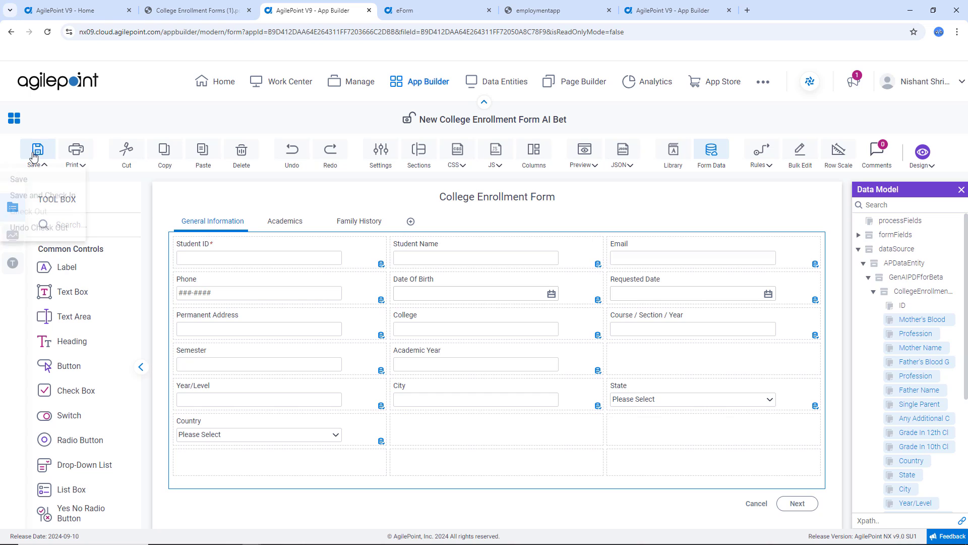
{"action": "left_click", "coordinate": [41, 197]}
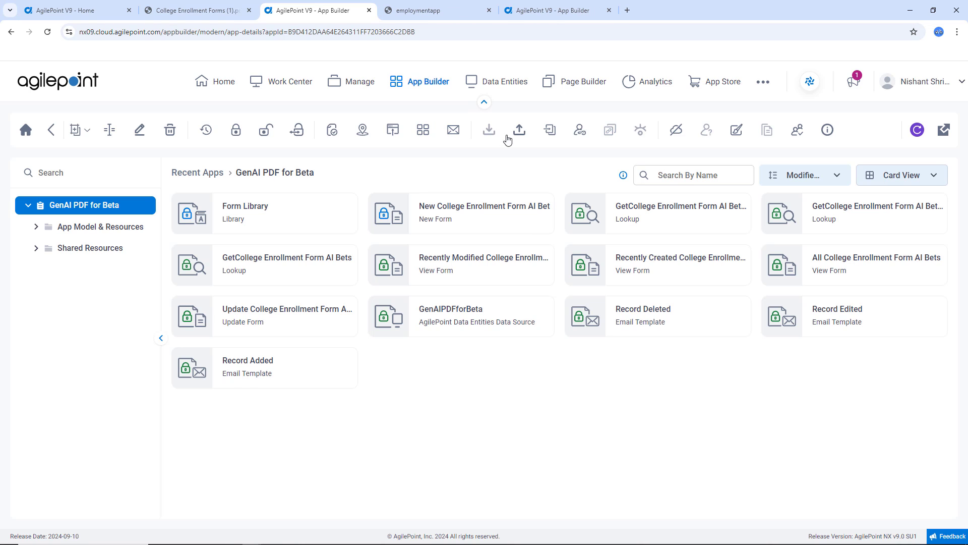
Publish the GenAI PDF for Beta app, checking in all of its listed files
{"action": "mouse_move", "coordinate": [479, 314]}
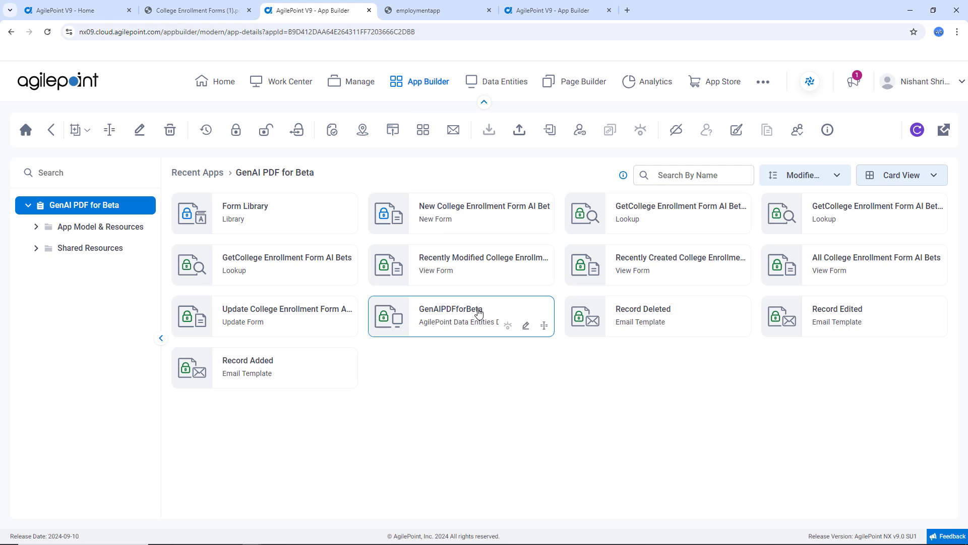
{"action": "left_click", "coordinate": [333, 130]}
{"action": "left_click", "coordinate": [490, 368]}
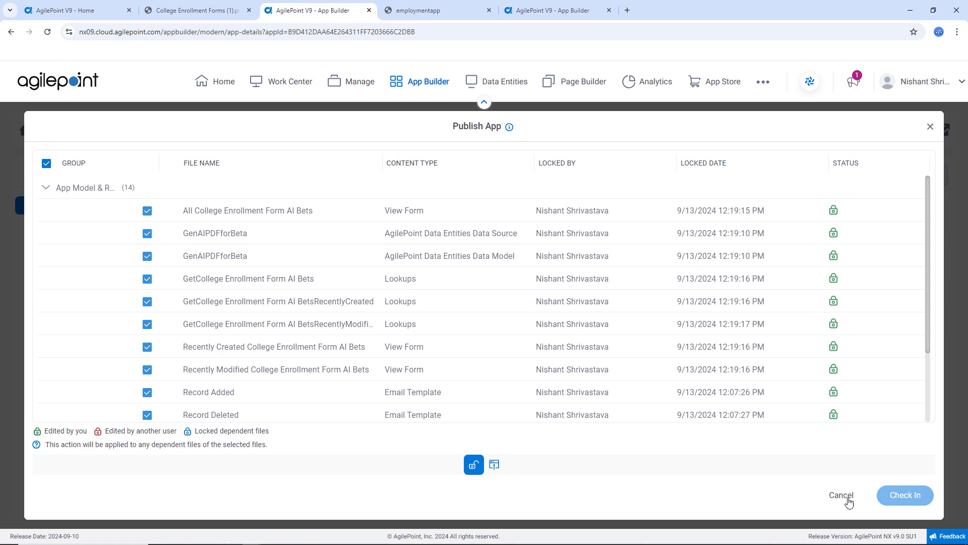
{"action": "left_click", "coordinate": [881, 498]}
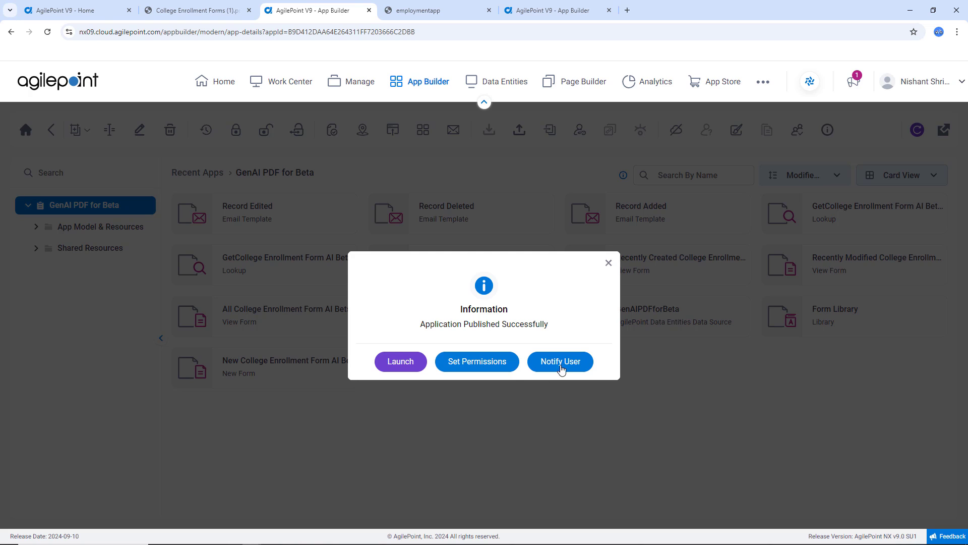
Launch the published app, inspect its available record views, and open a blank college enrollment form
{"action": "left_click", "coordinate": [561, 368]}
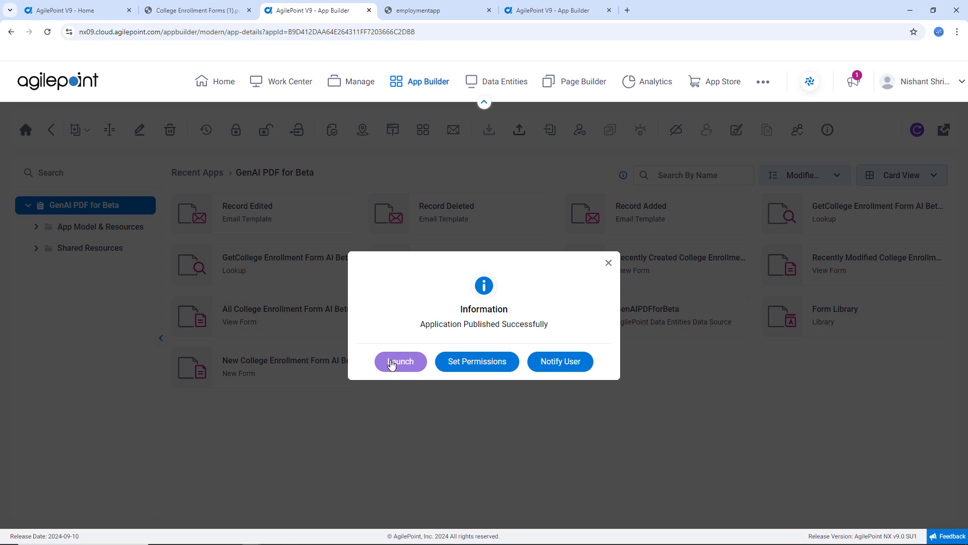
{"action": "left_click", "coordinate": [399, 362]}
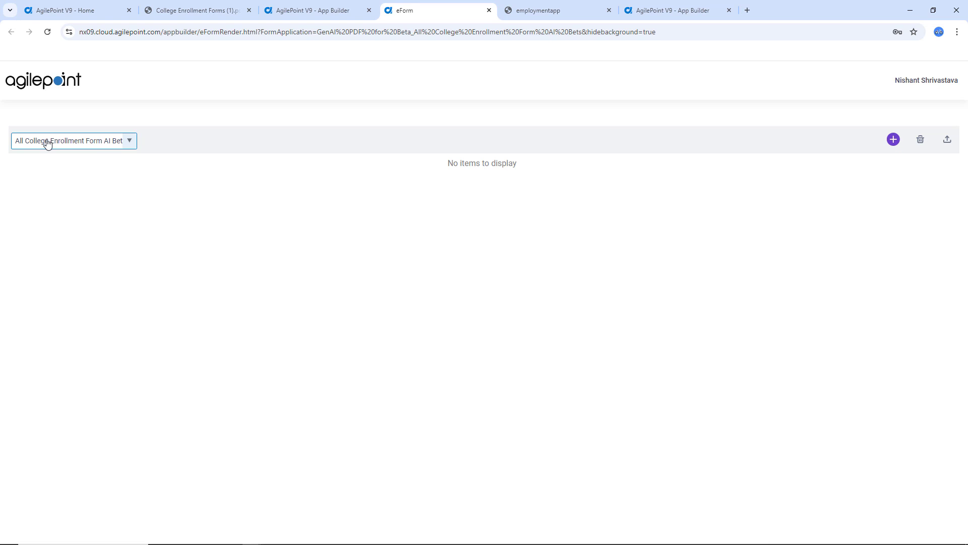
{"action": "left_click", "coordinate": [48, 143]}
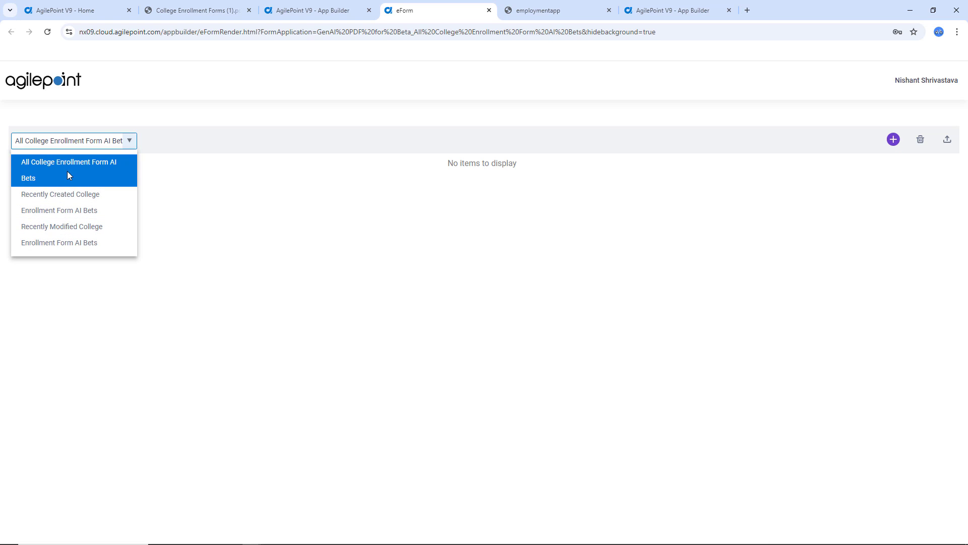
{"action": "left_click", "coordinate": [585, 386]}
{"action": "left_click", "coordinate": [893, 139]}
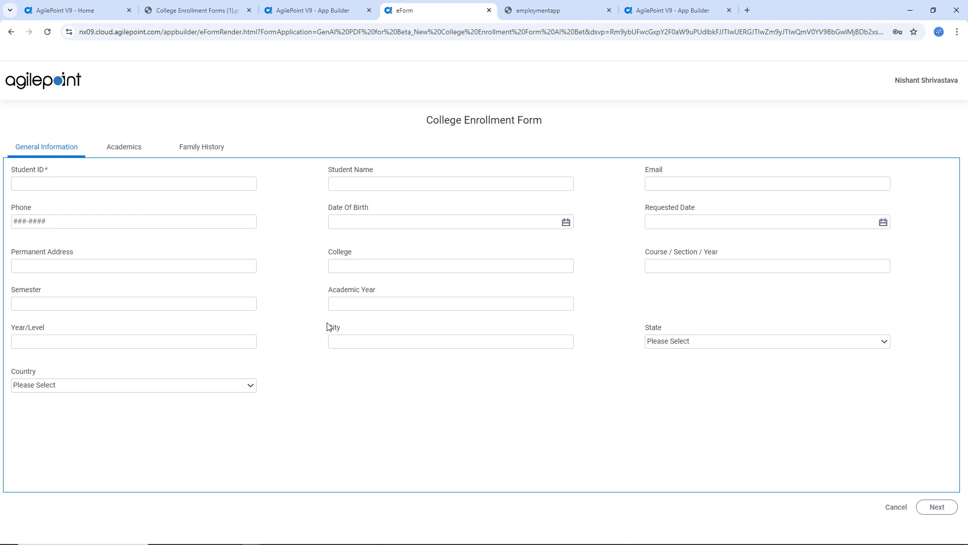
{"action": "left_click", "coordinate": [404, 329]}
Switch to the Employment Application PDF and examine its fields, from contact details and referral options to file uploads and recommendations
{"action": "left_click", "coordinate": [535, 11]}
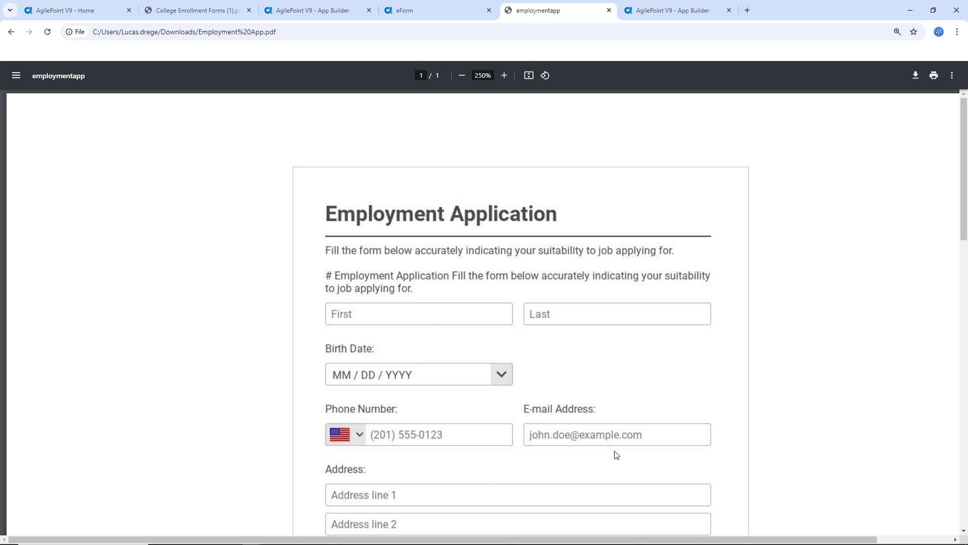
{"action": "scroll", "coordinate": [620, 438], "scroll_direction": "down", "scroll_amount": 1}
{"action": "scroll", "coordinate": [620, 437], "scroll_direction": "down", "scroll_amount": 3}
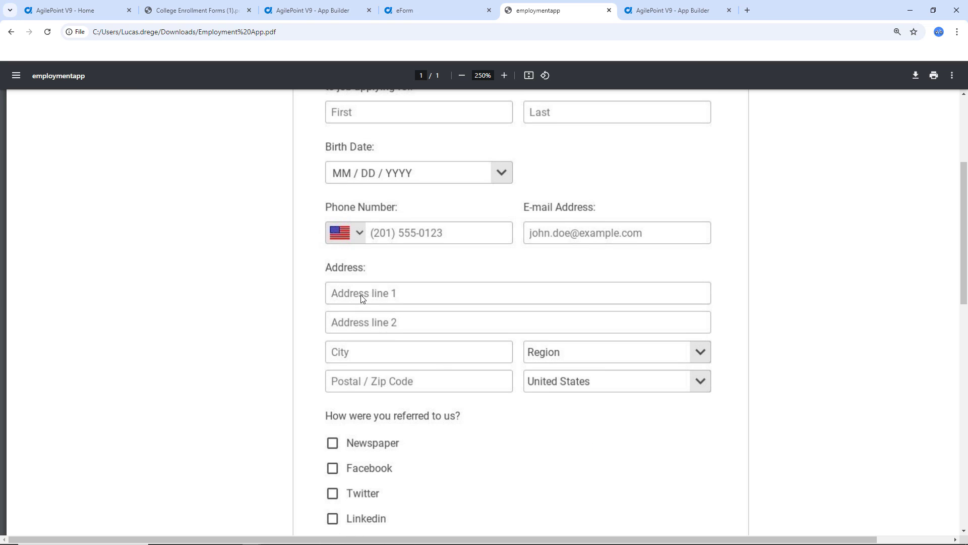
{"action": "scroll", "coordinate": [379, 322], "scroll_direction": "down", "scroll_amount": 6}
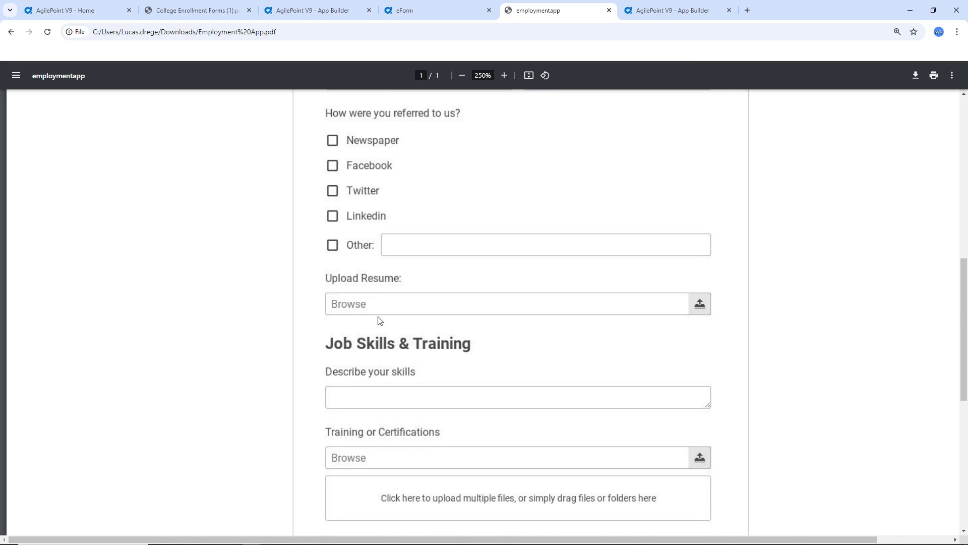
{"action": "scroll", "coordinate": [380, 320], "scroll_direction": "up", "scroll_amount": 2}
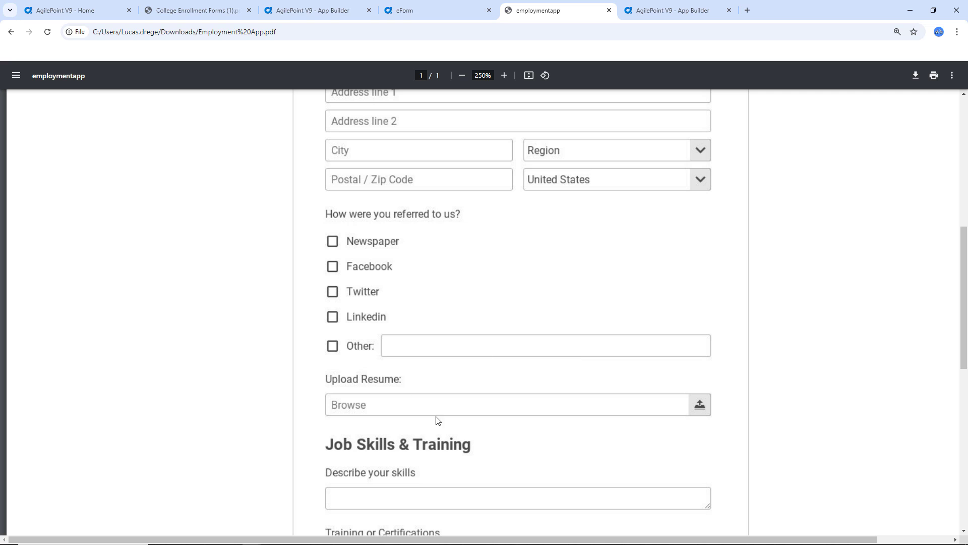
{"action": "scroll", "coordinate": [499, 421], "scroll_direction": "down", "scroll_amount": 6}
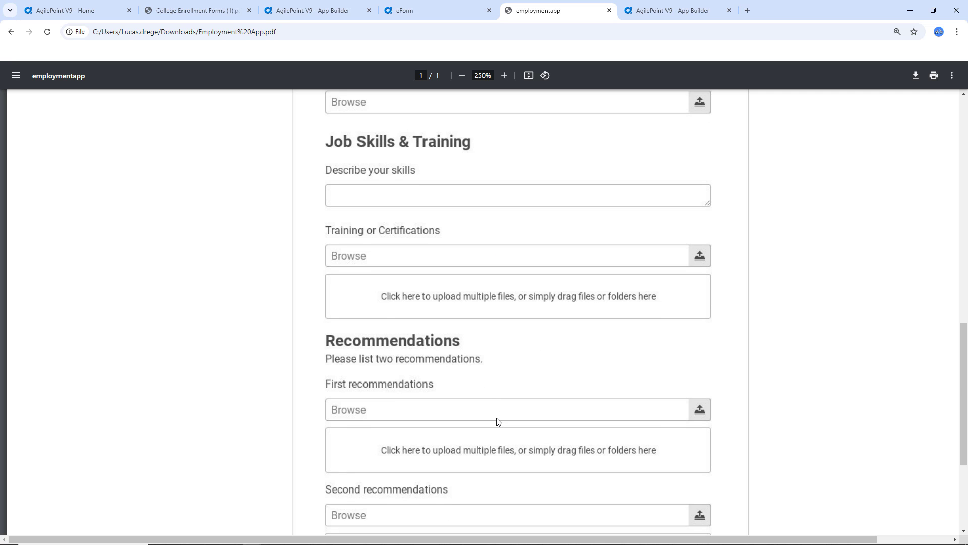
{"action": "scroll", "coordinate": [498, 422], "scroll_direction": "down", "scroll_amount": 4}
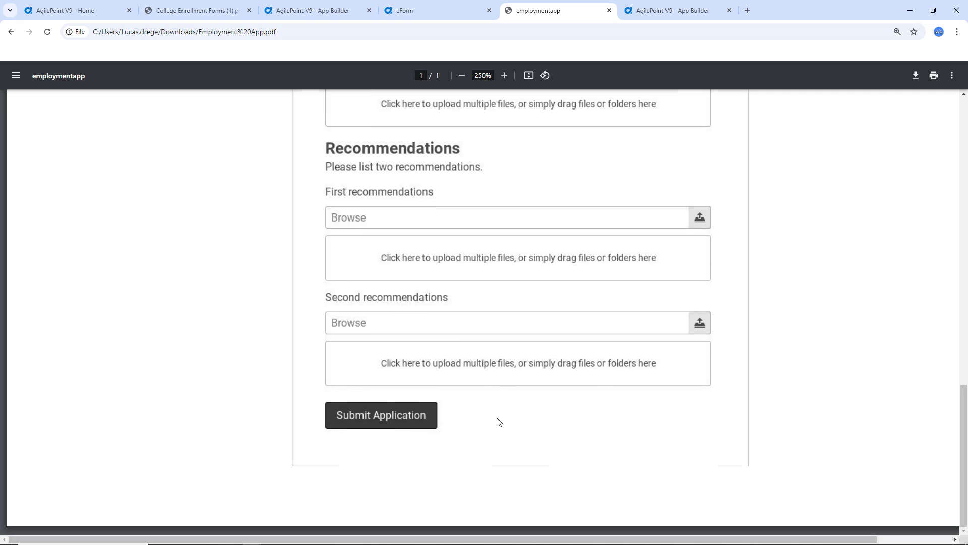
{"action": "scroll", "coordinate": [499, 422], "scroll_direction": "up", "scroll_amount": 7}
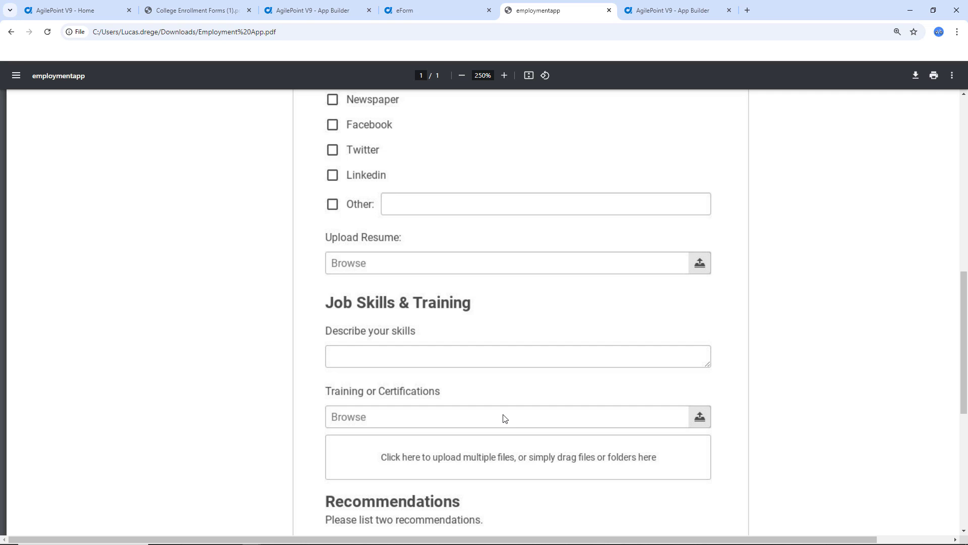
Switch to the AgilePoint App Builder dashboard and start a new form-based app
{"action": "left_click", "coordinate": [688, 14]}
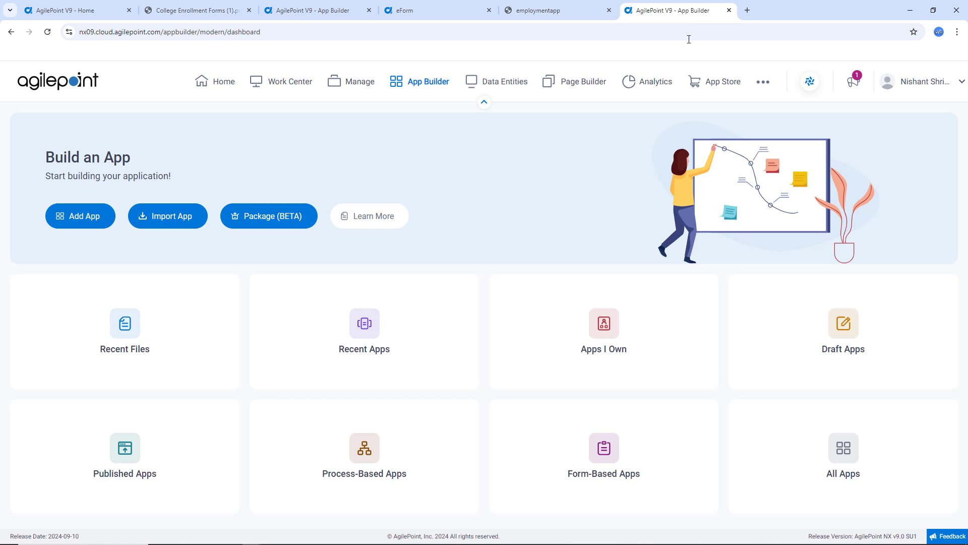
{"action": "left_click", "coordinate": [82, 227]}
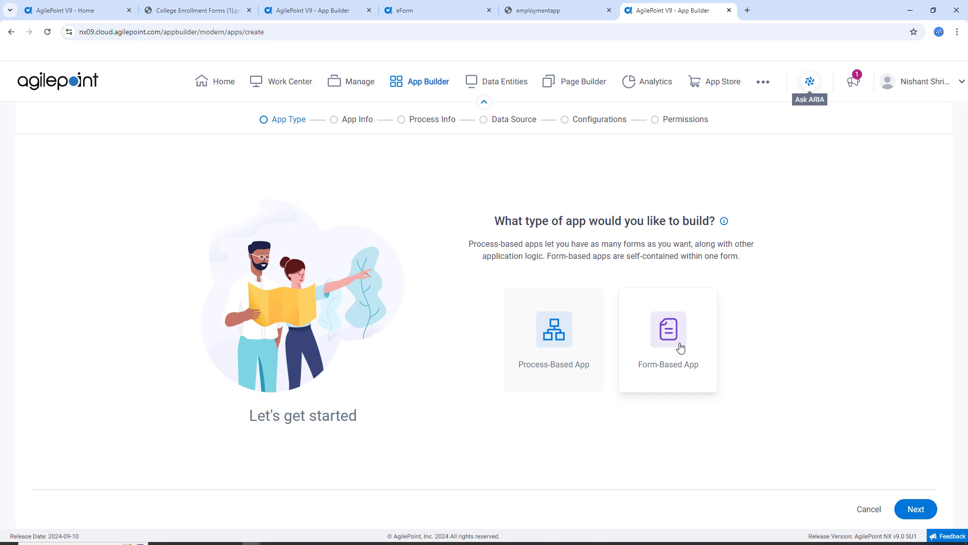
{"action": "left_click", "coordinate": [681, 347]}
{"action": "left_click", "coordinate": [915, 510]}
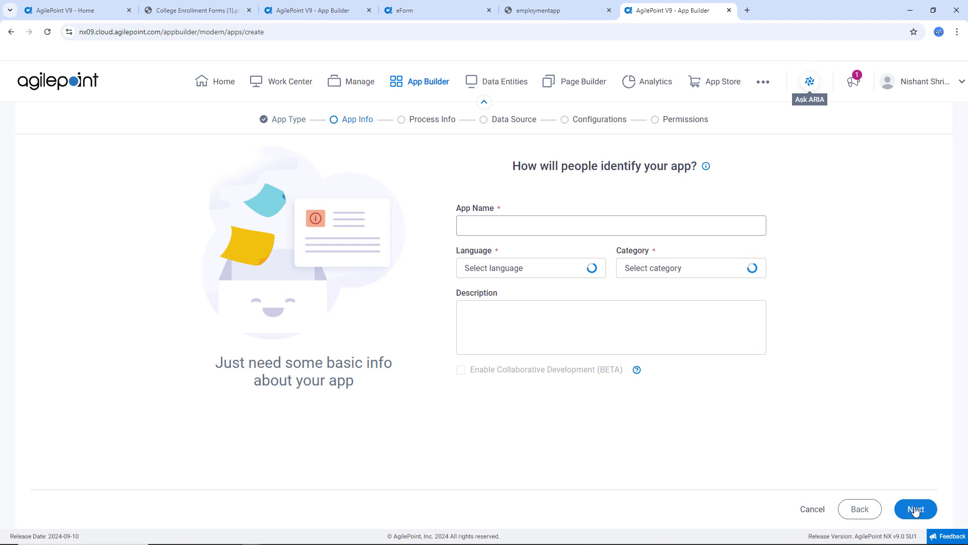
Name the app EmploymentAppAIBeta and assign it to the Accounting And Finance category
{"action": "left_click", "coordinate": [533, 231]}
{"action": "type", "text": "E,m"}
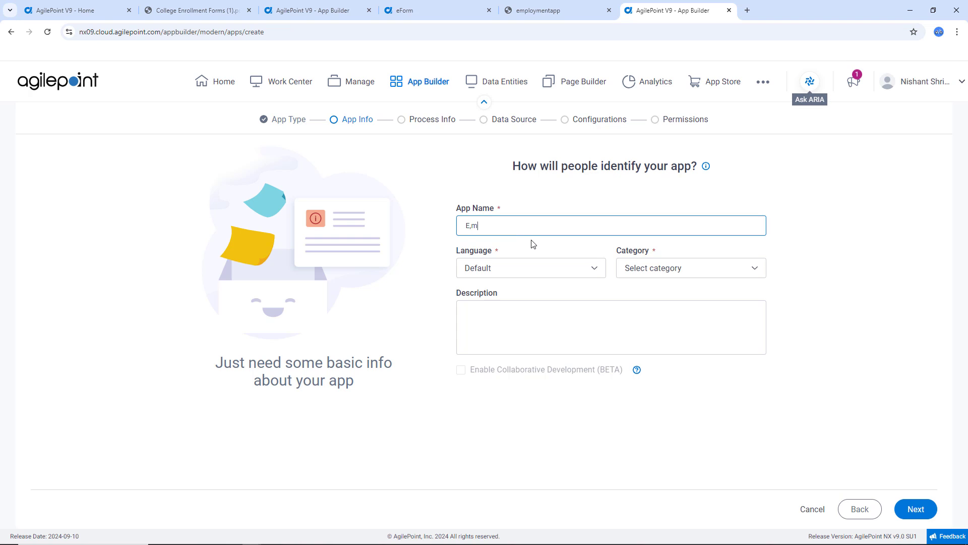
{"action": "key", "text": "BackSpace"}
{"action": "key", "text": "BackSpace"}
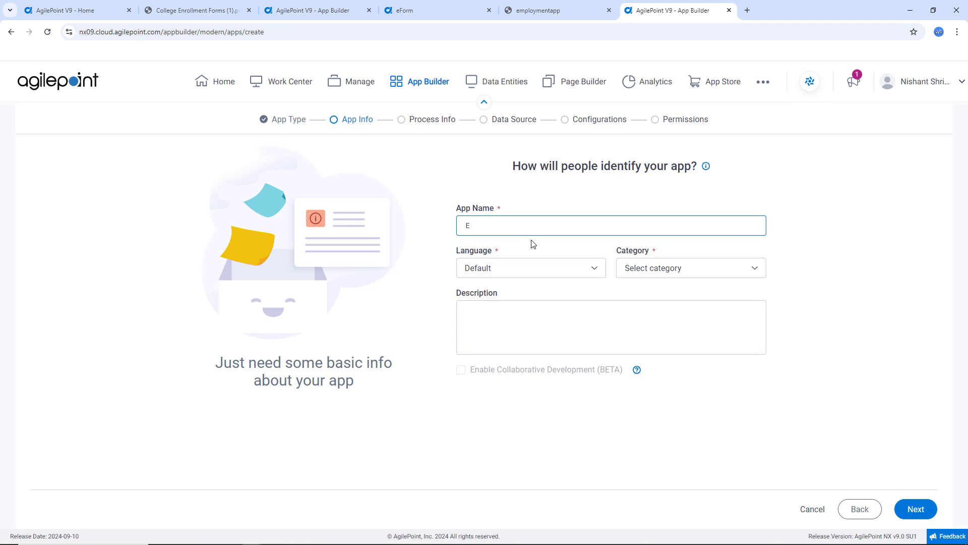
{"action": "type", "text": "mployment"}
{"action": "type", "text": "AppAIBeta"}
{"action": "left_click", "coordinate": [665, 272]}
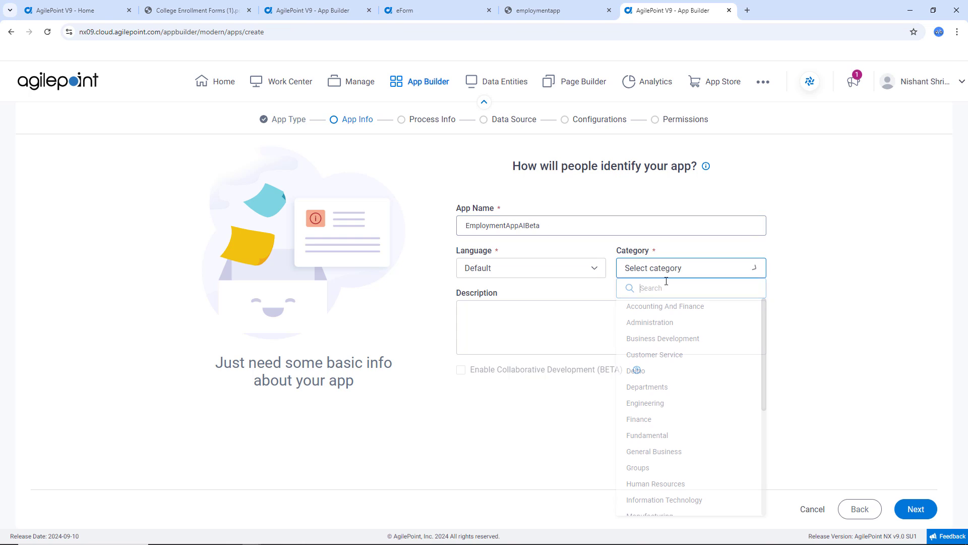
{"action": "left_click", "coordinate": [657, 305]}
{"action": "left_click", "coordinate": [915, 509]}
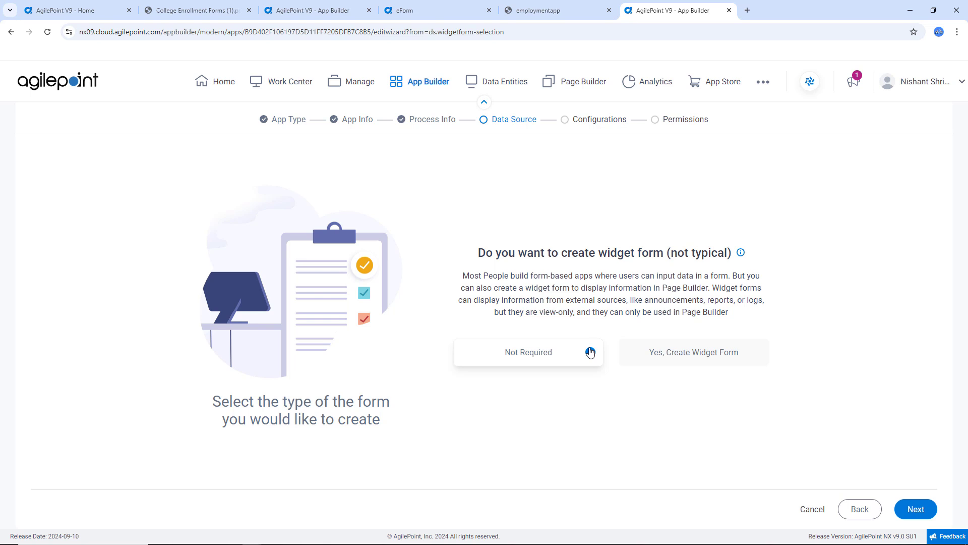
Decline the widget form, choose AI form creation from a PDF, and upload the employment application PDF as the template
{"action": "left_click", "coordinate": [930, 503]}
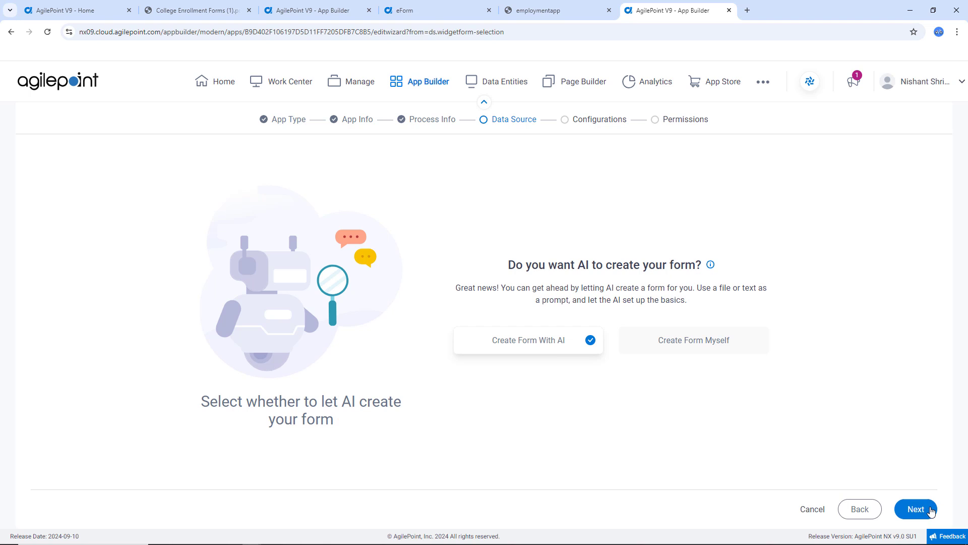
{"action": "left_click", "coordinate": [923, 509]}
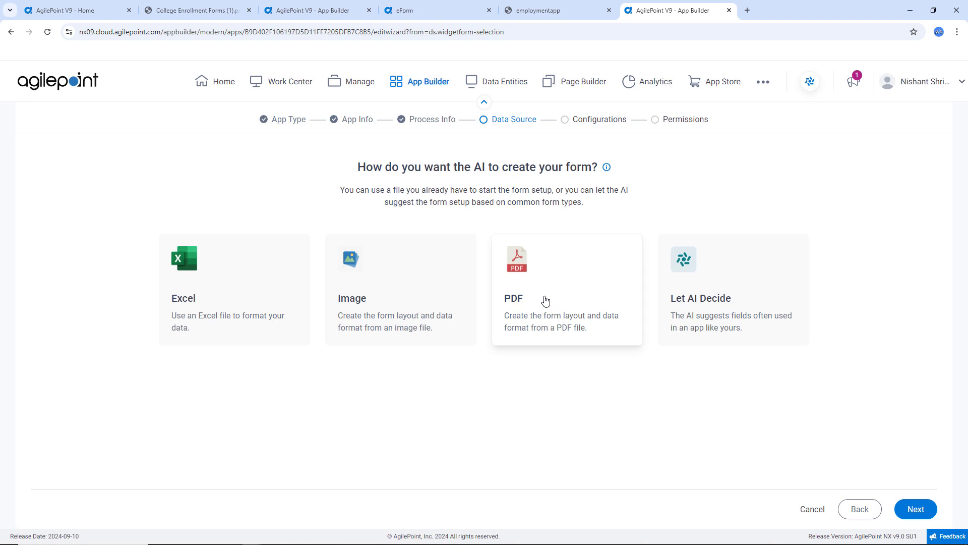
{"action": "left_click", "coordinate": [545, 300]}
{"action": "left_click", "coordinate": [922, 503]}
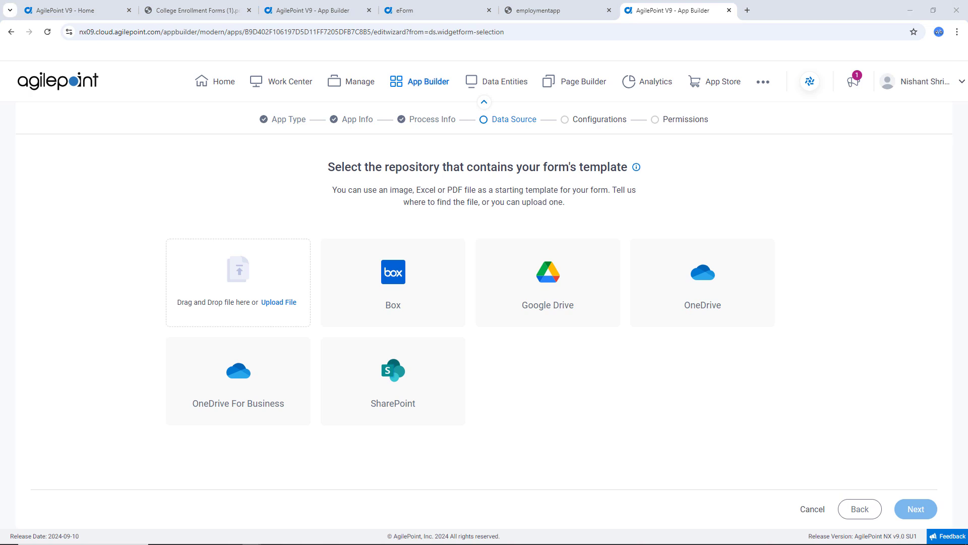
{"action": "left_click_drag", "start_coordinate": [799, 279], "coordinate": [233, 289]}
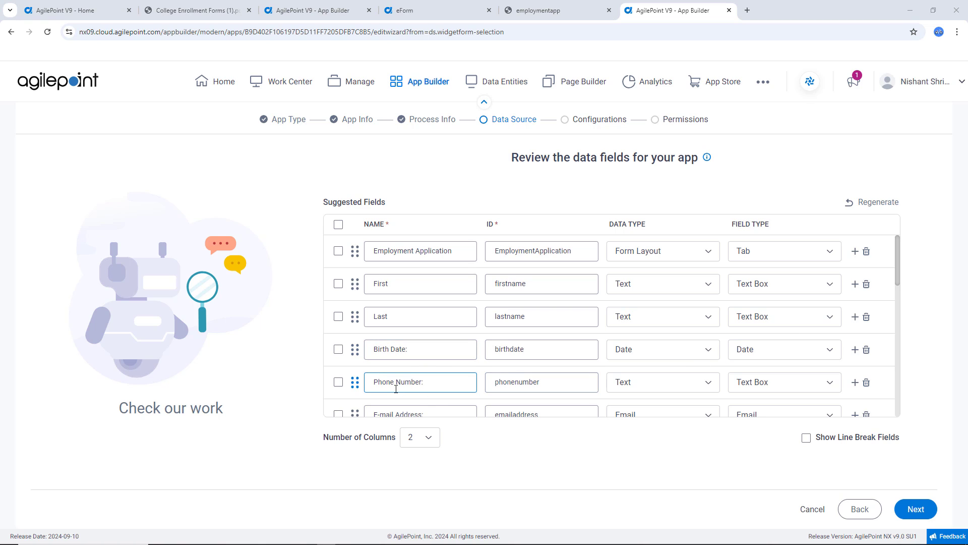
Set the data type of the Phone Number field to Phone
{"action": "left_click", "coordinate": [688, 387]}
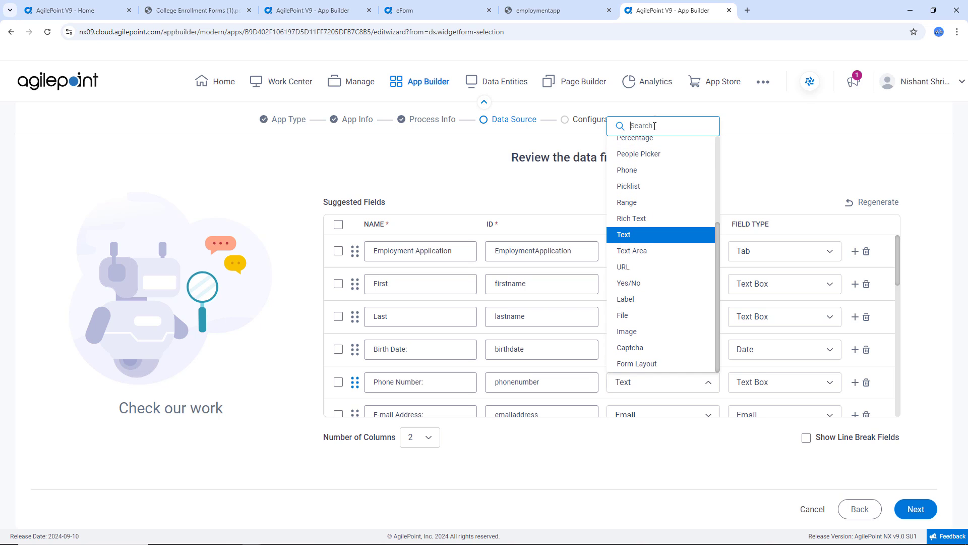
{"action": "type", "text": "phone"}
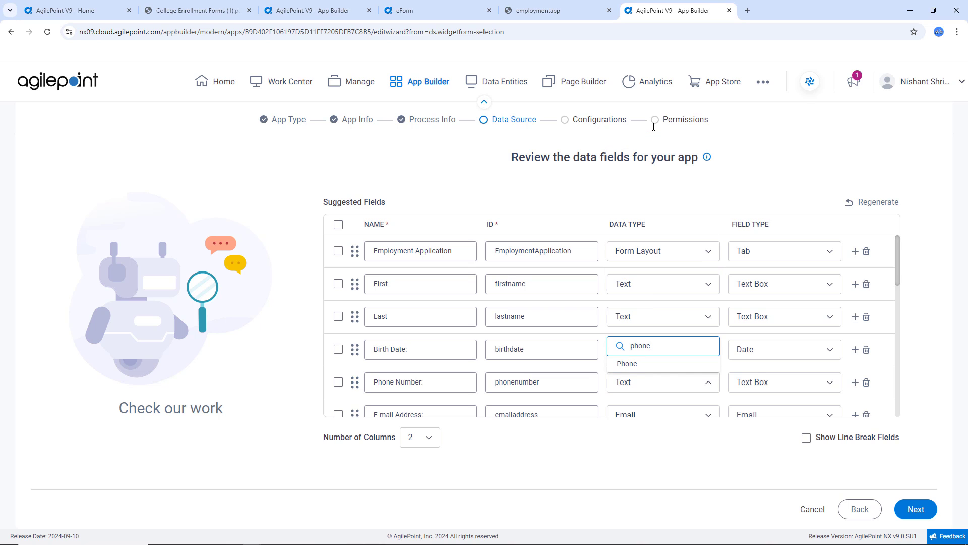
{"action": "left_click", "coordinate": [652, 364]}
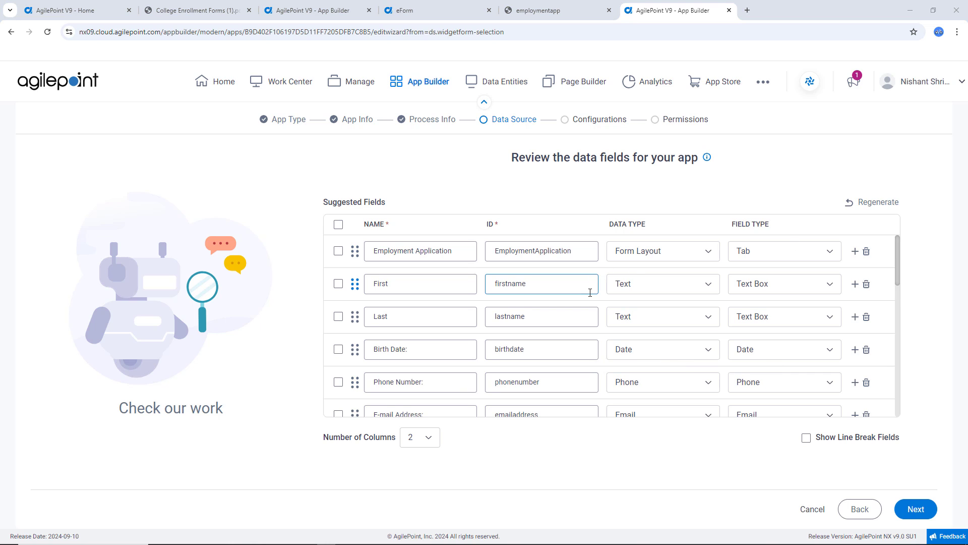
Change the Region field to the Picklist data type and configure it with the existing Region picklist
{"action": "scroll", "coordinate": [588, 287], "scroll_direction": "down", "scroll_amount": 1}
{"action": "scroll", "coordinate": [589, 295], "scroll_direction": "down", "scroll_amount": 3}
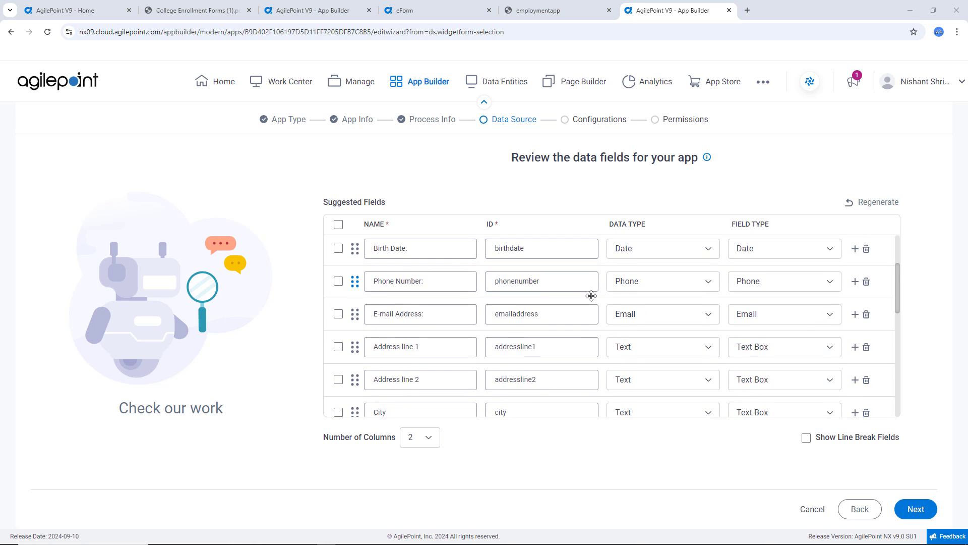
{"action": "left_click", "coordinate": [416, 298]}
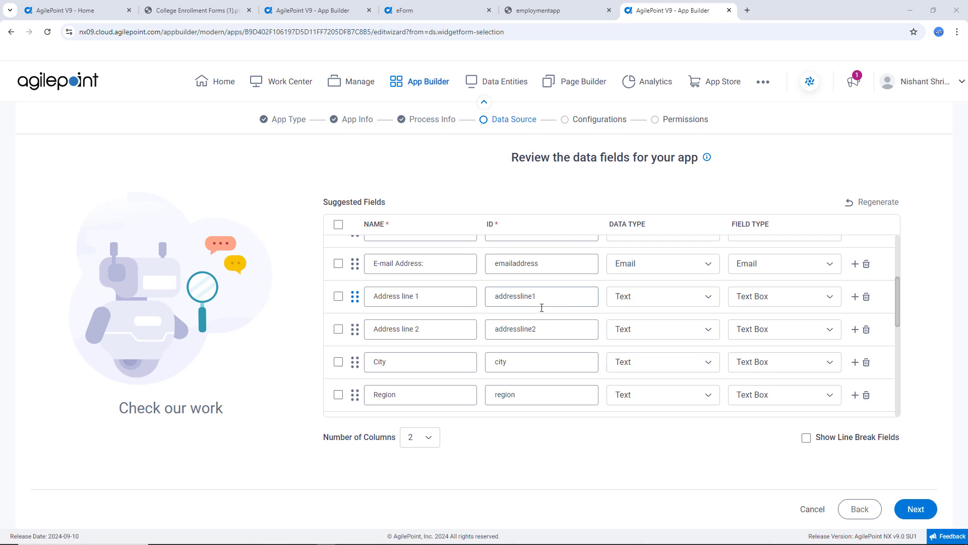
{"action": "scroll", "coordinate": [538, 314], "scroll_direction": "down", "scroll_amount": 2}
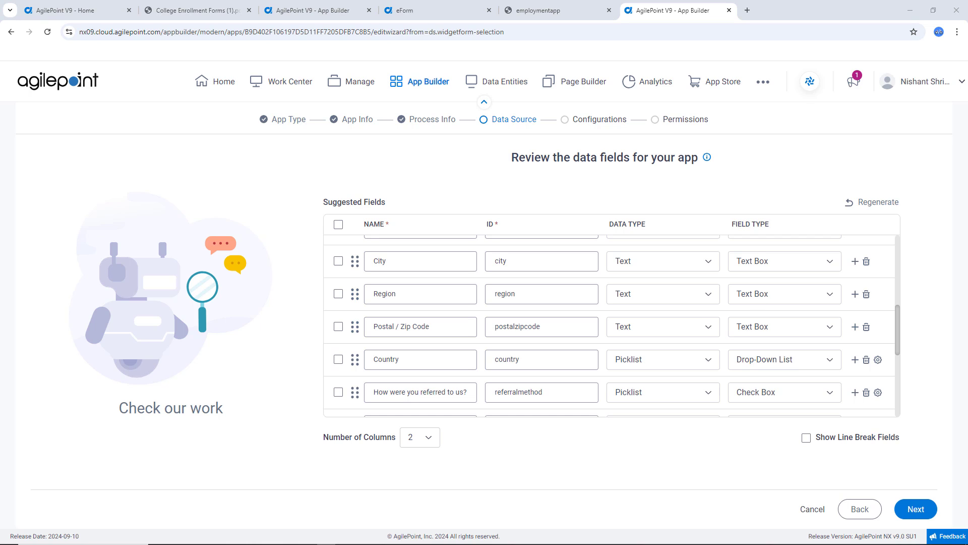
{"action": "left_click", "coordinate": [670, 299]}
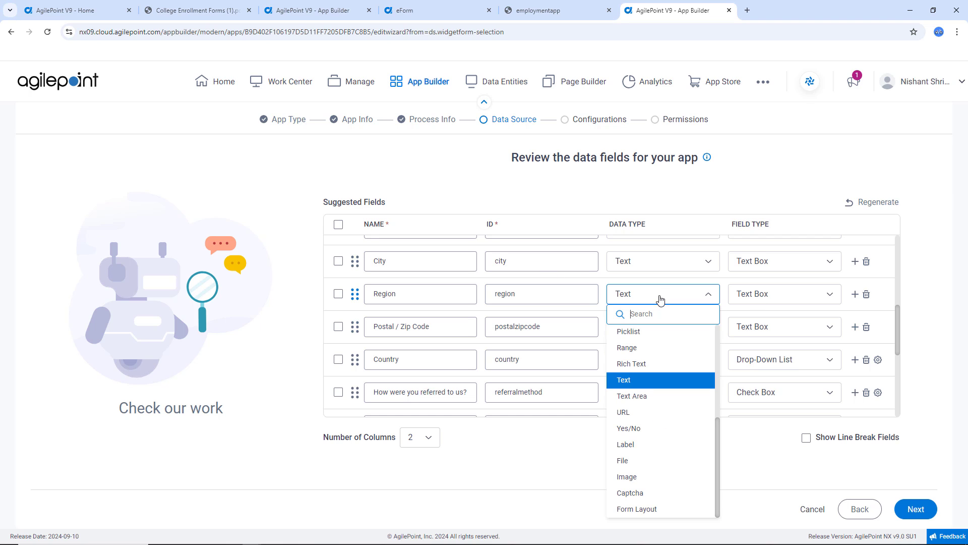
{"action": "left_click", "coordinate": [631, 332]}
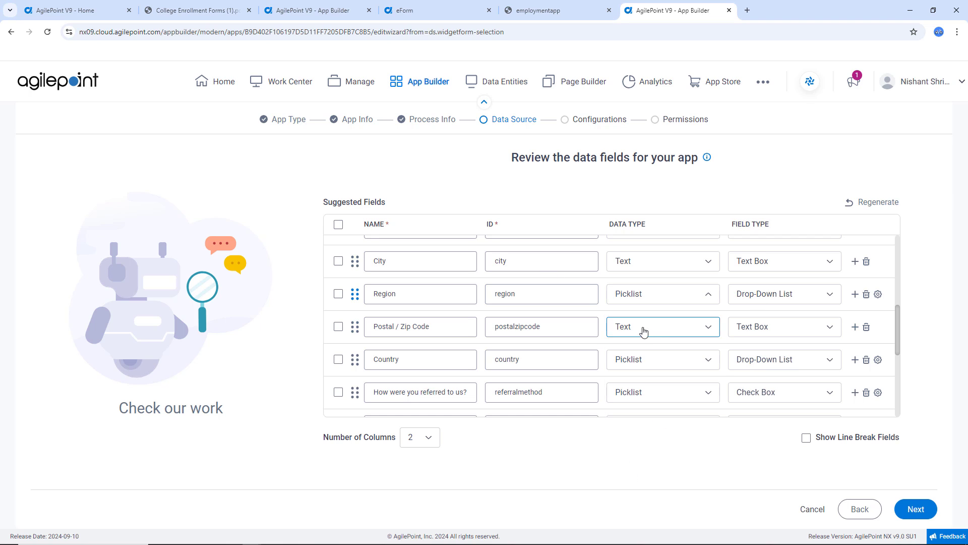
{"action": "left_click", "coordinate": [878, 294]}
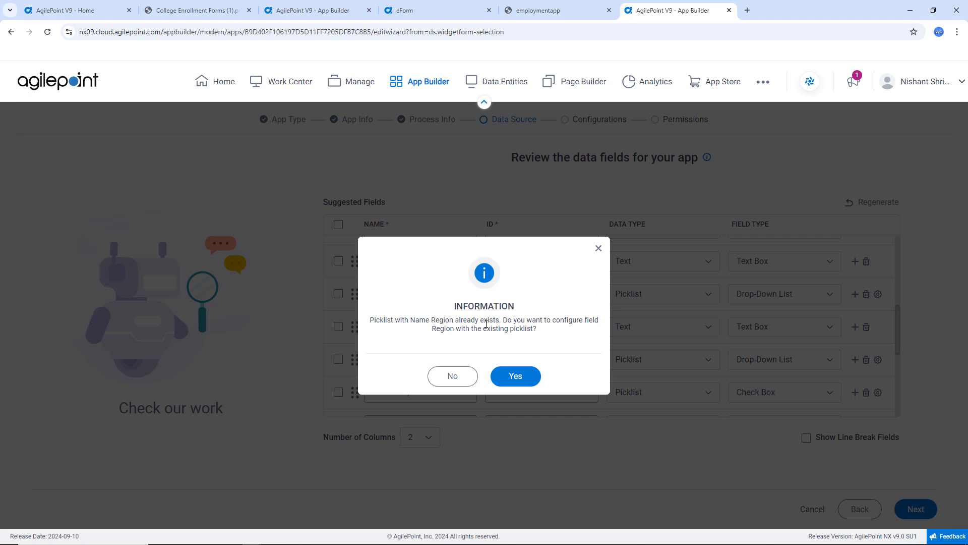
{"action": "left_click", "coordinate": [510, 377]}
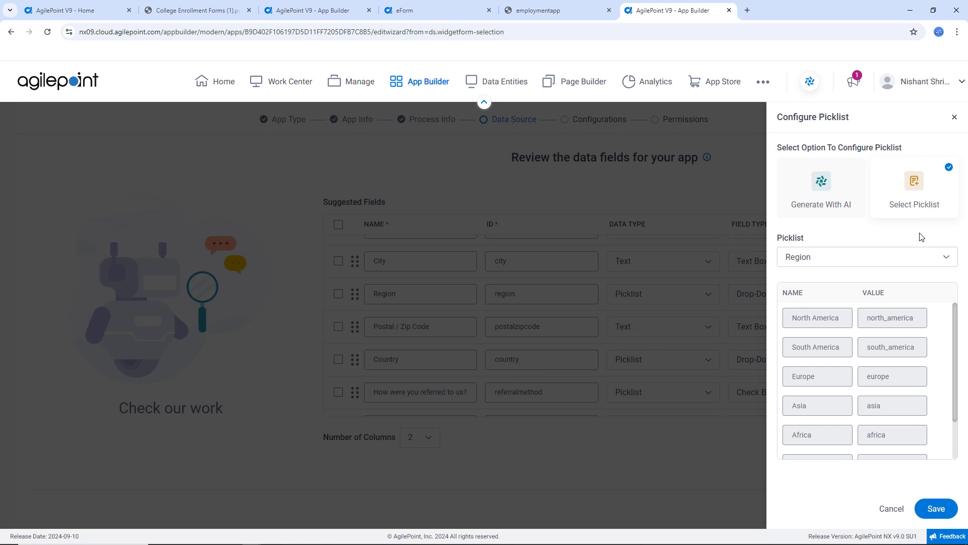
{"action": "left_click", "coordinate": [939, 509]}
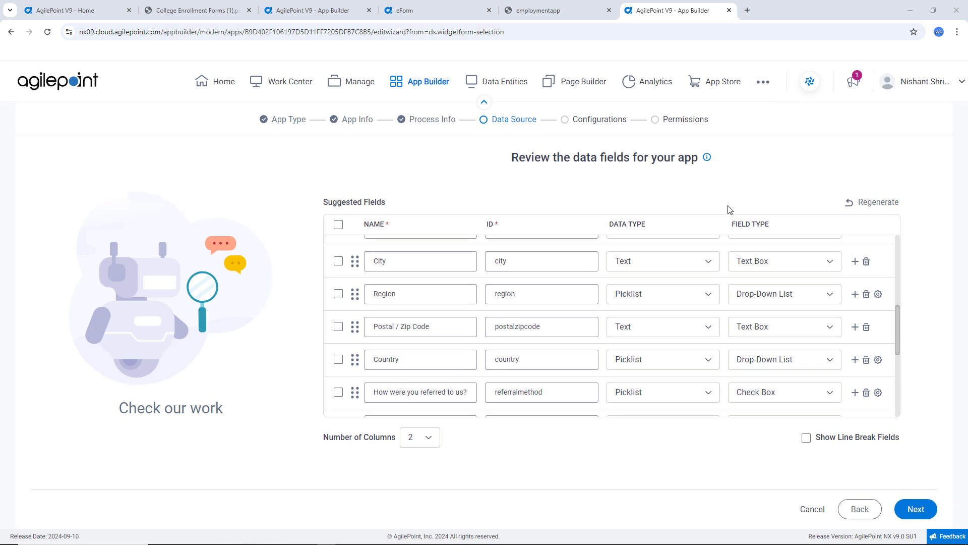
Review the AI-generated picklist for the "How were you referred to us?" field and save its configuration
{"action": "scroll", "coordinate": [460, 371], "scroll_direction": "down", "scroll_amount": 1}
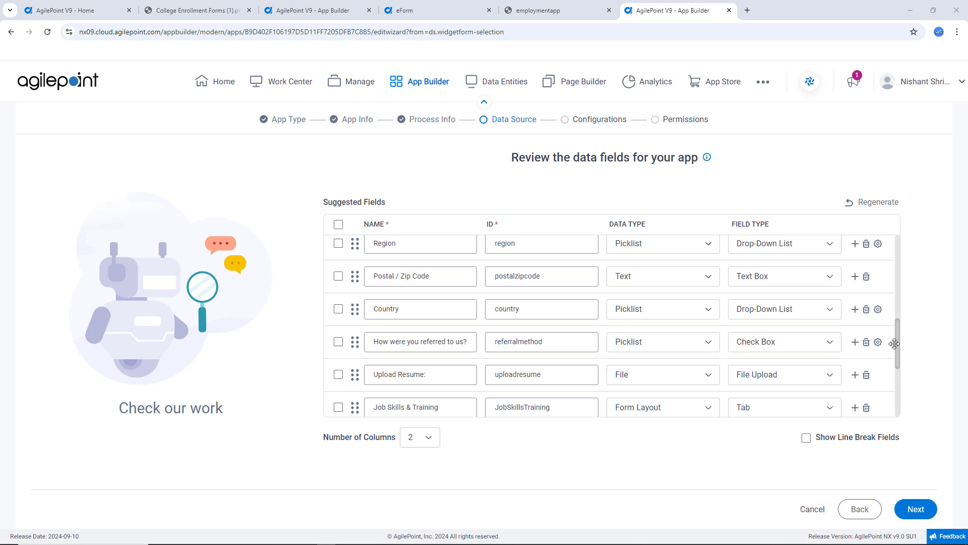
{"action": "left_click", "coordinate": [879, 342]}
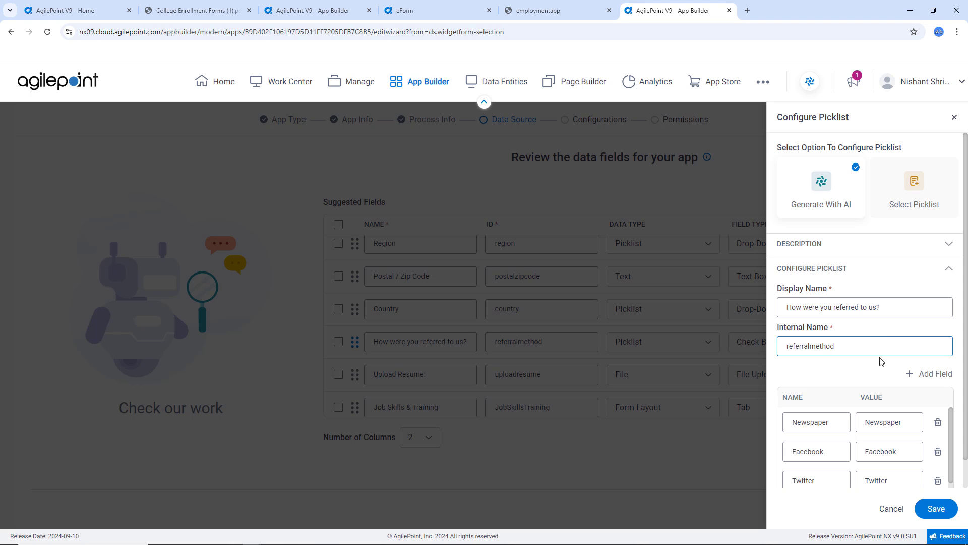
{"action": "scroll", "coordinate": [863, 425], "scroll_direction": "down", "scroll_amount": 2}
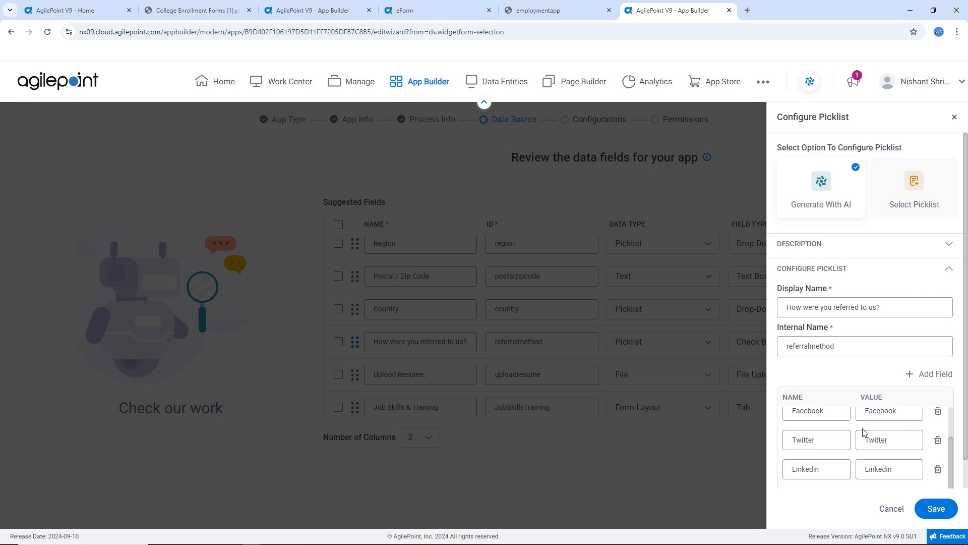
{"action": "scroll", "coordinate": [862, 432], "scroll_direction": "up", "scroll_amount": 2}
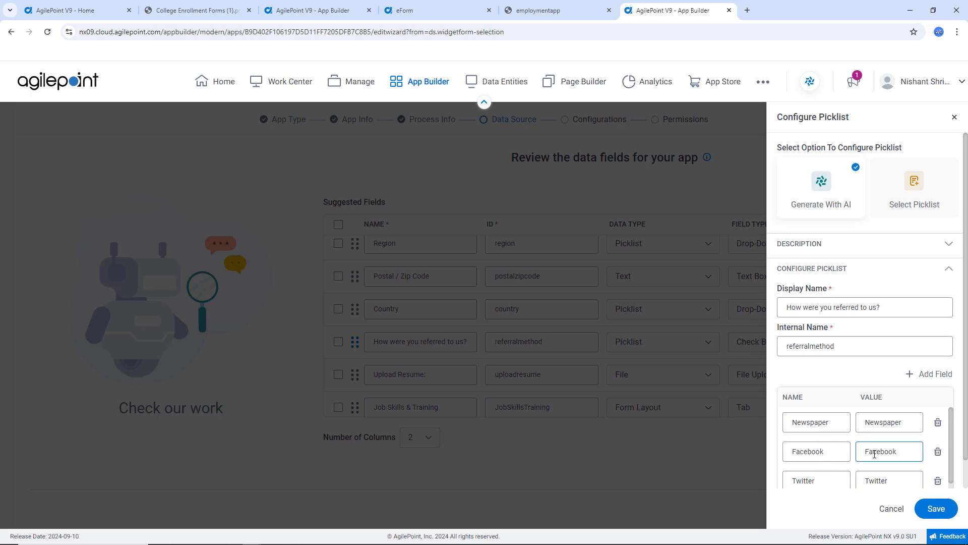
{"action": "left_click", "coordinate": [939, 510]}
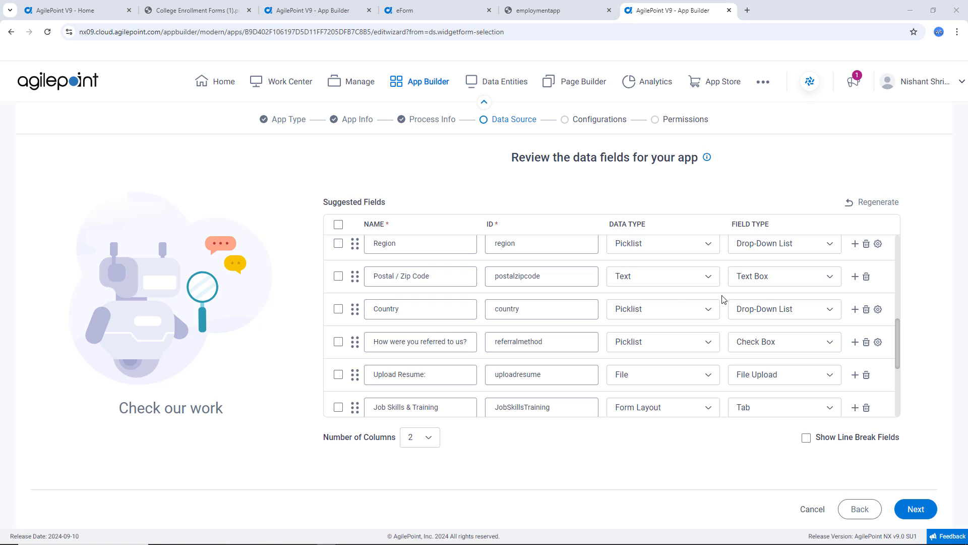
Check the remaining suggested fields from Upload Resume to Second recommendations and accept the field list
{"action": "left_click", "coordinate": [426, 378]}
{"action": "scroll", "coordinate": [799, 389], "scroll_direction": "down", "scroll_amount": 3}
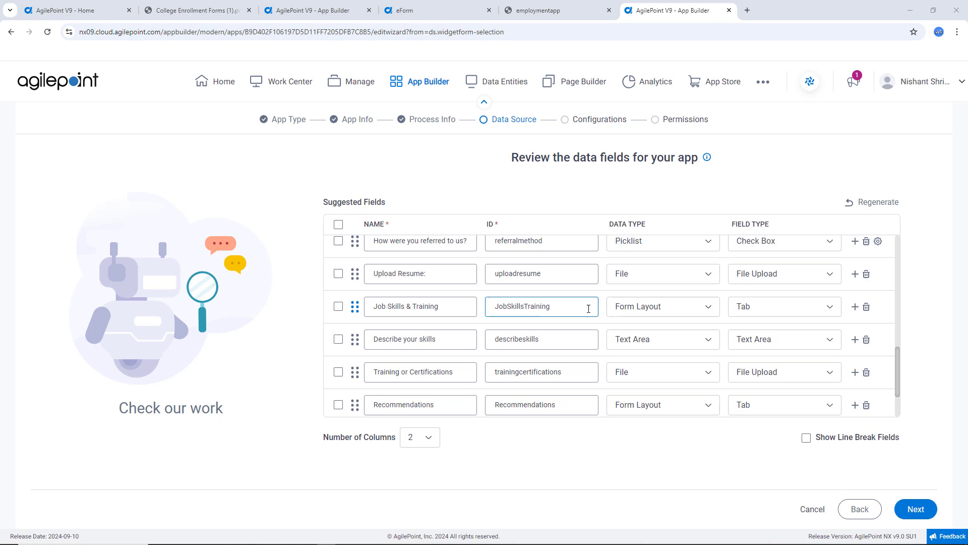
{"action": "scroll", "coordinate": [588, 309], "scroll_direction": "down", "scroll_amount": 2}
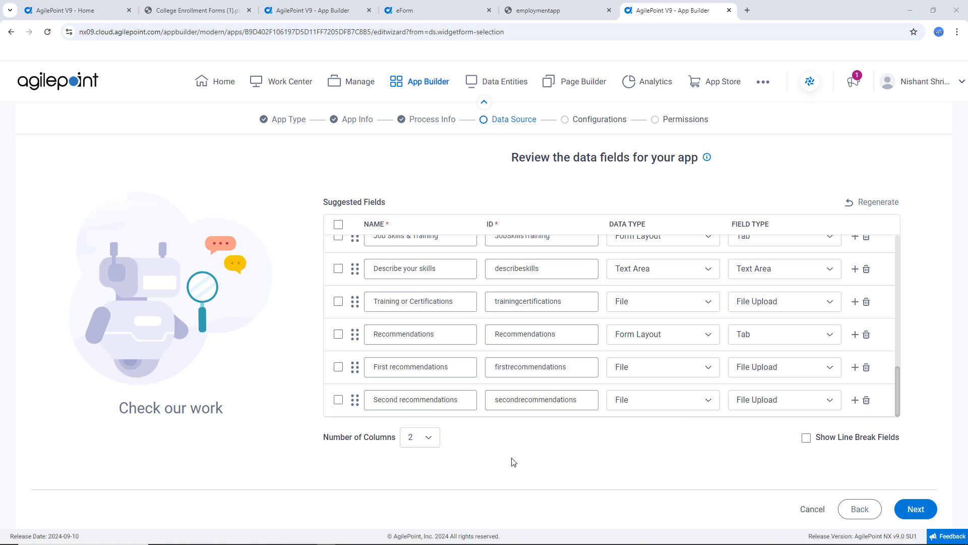
{"action": "left_click", "coordinate": [927, 508]}
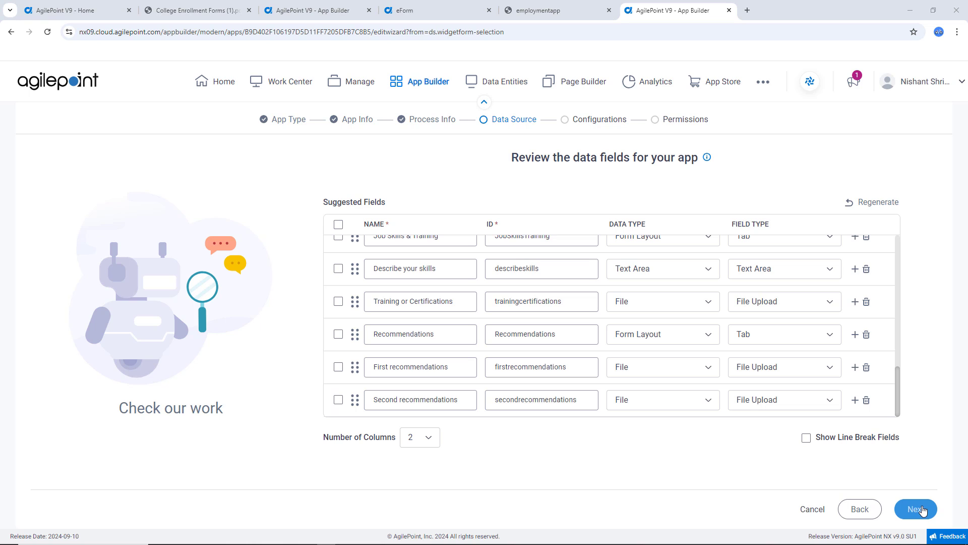
{"action": "left_click", "coordinate": [923, 510]}
Set the entity display name to Employment Application AI Beta and choose Last as its primary field
{"action": "left_click", "coordinate": [562, 261]}
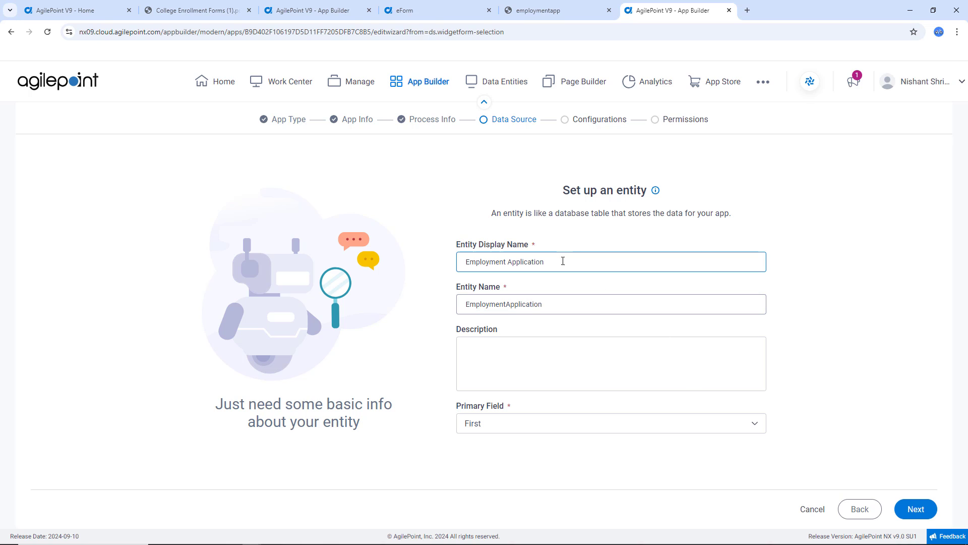
{"action": "type", "text": "AI Beta"}
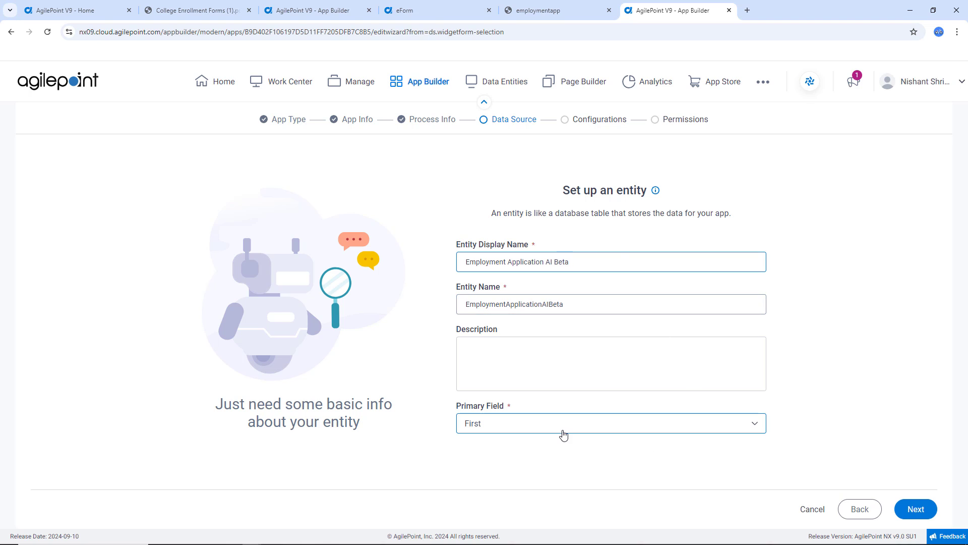
{"action": "left_click", "coordinate": [477, 427]}
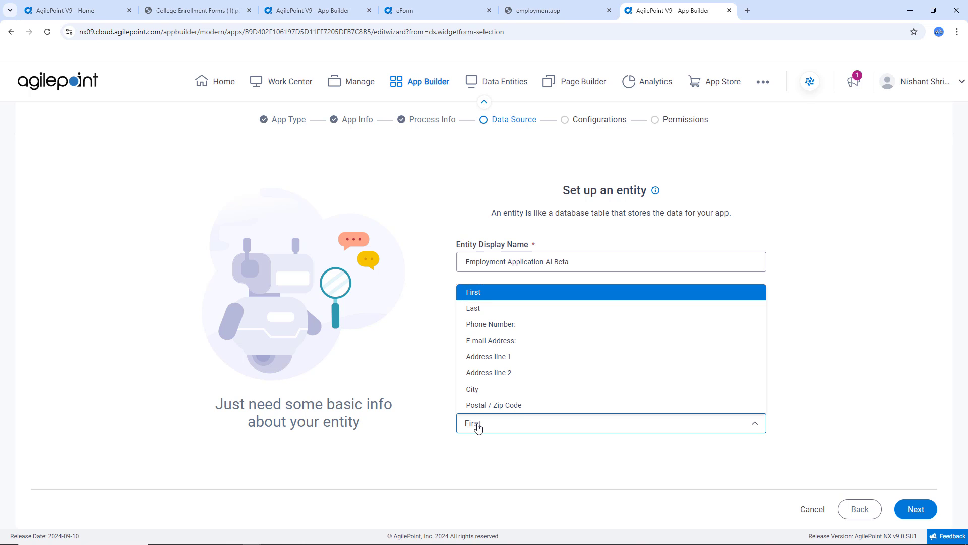
{"action": "left_click", "coordinate": [479, 426]}
{"action": "left_click", "coordinate": [478, 426]}
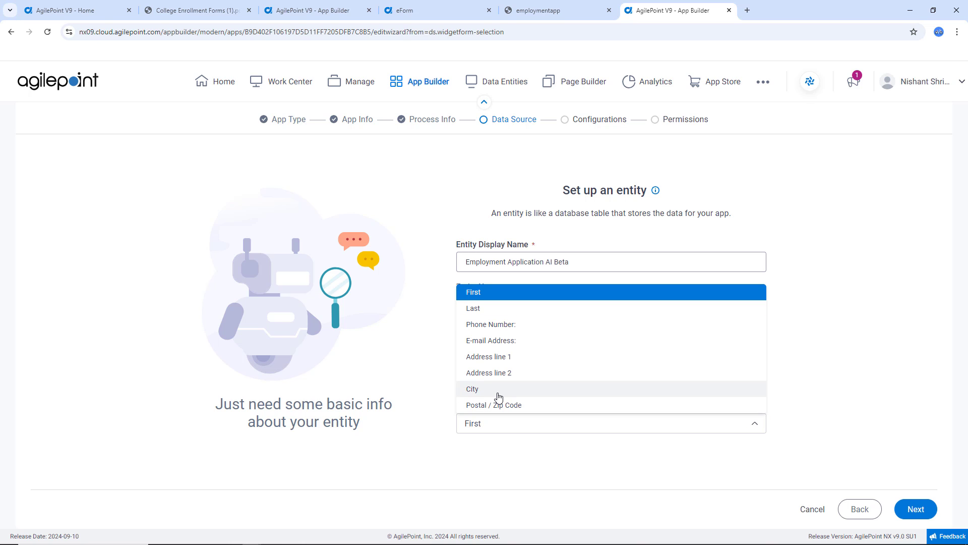
{"action": "left_click", "coordinate": [505, 314]}
{"action": "left_click", "coordinate": [906, 517]}
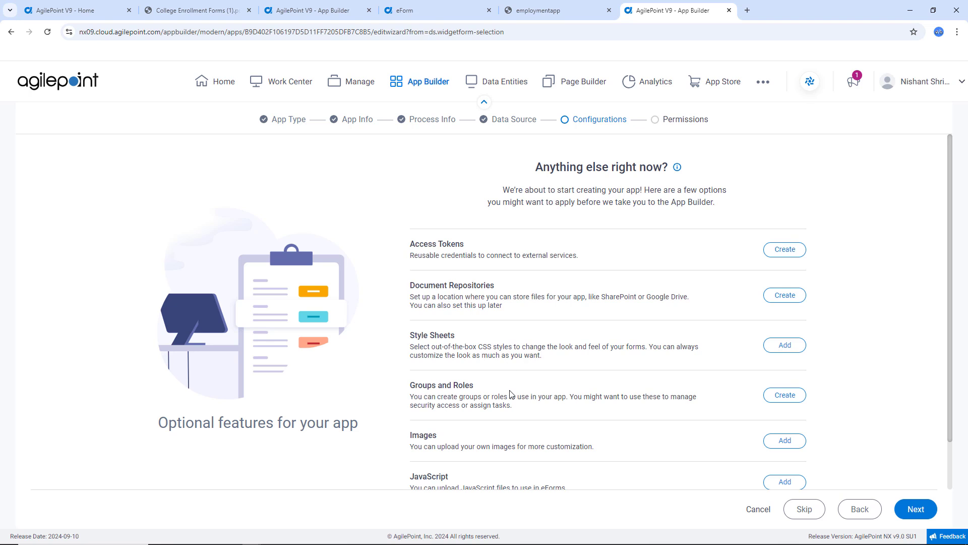
Keep the default optional features and permissions, create the app, and start designing the New Employment Application AI Beta form
{"action": "scroll", "coordinate": [511, 393], "scroll_direction": "down", "scroll_amount": 1}
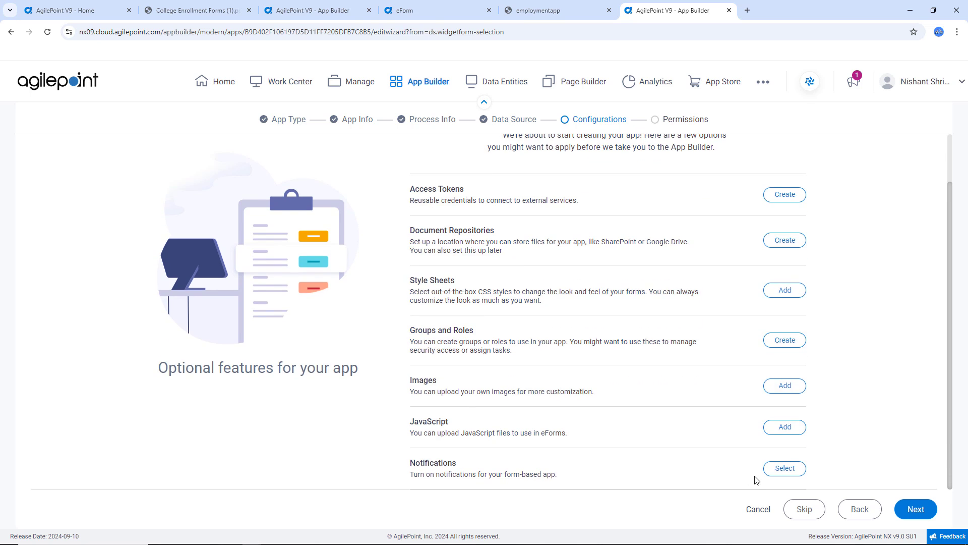
{"action": "left_click", "coordinate": [908, 514]}
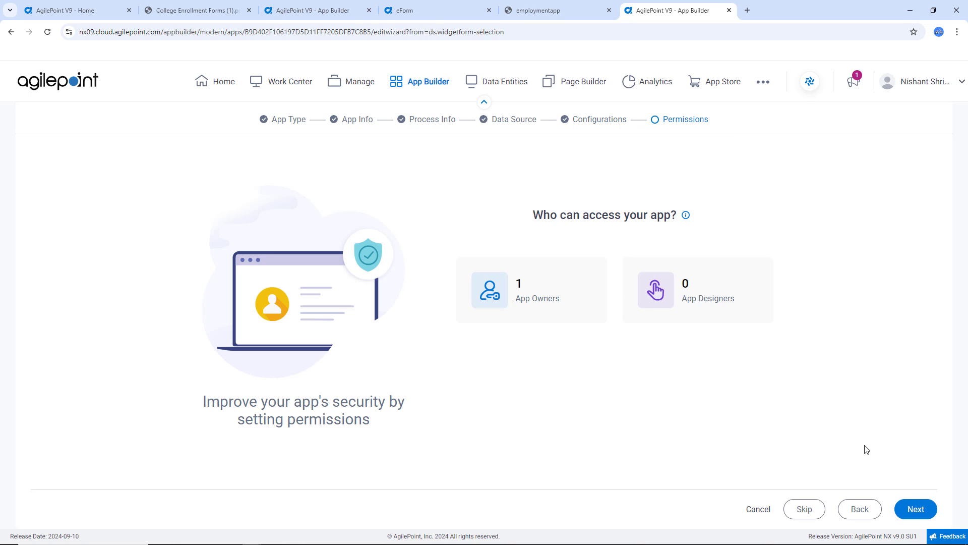
{"action": "left_click", "coordinate": [918, 510]}
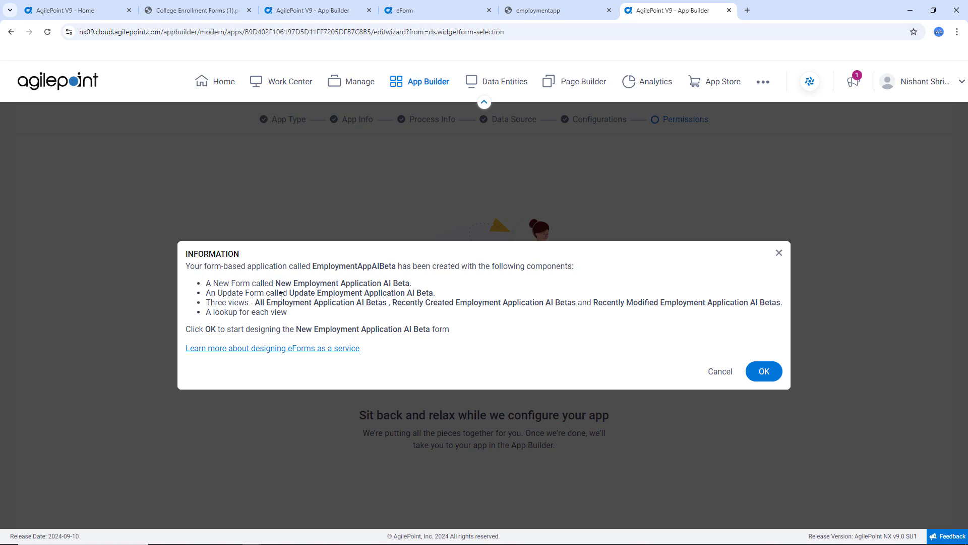
{"action": "left_click", "coordinate": [764, 374]}
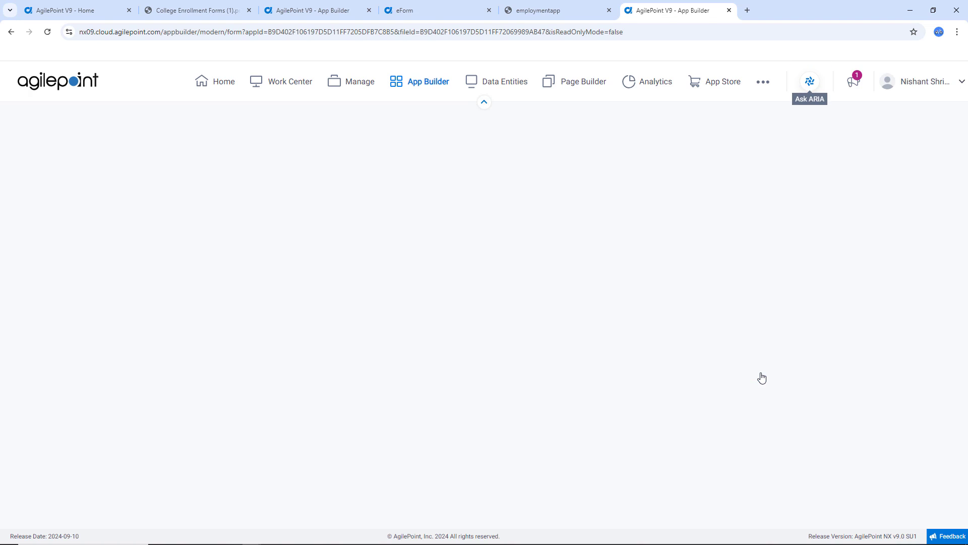